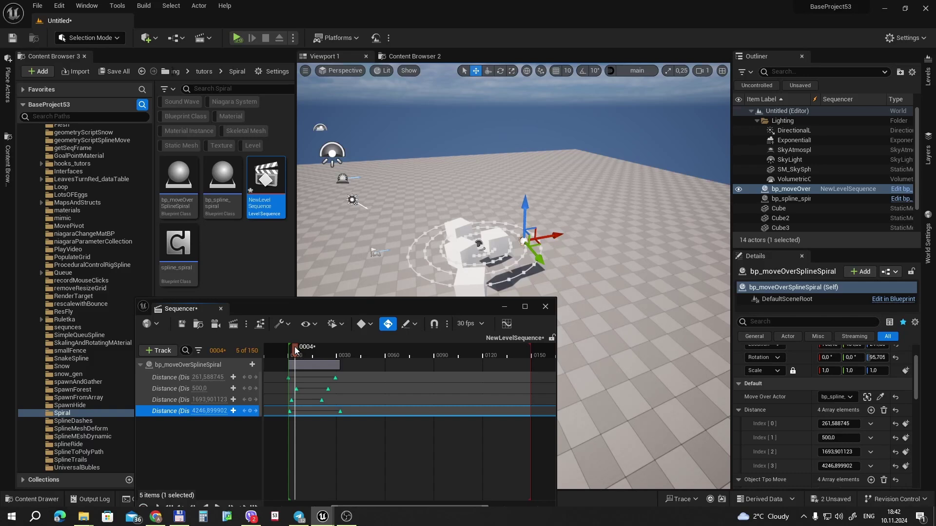
Step: Scrub the Sequencer playhead to watch the actor travel the spiral, ending back at frame 0007
left_click_drag(294, 350, 330, 350)
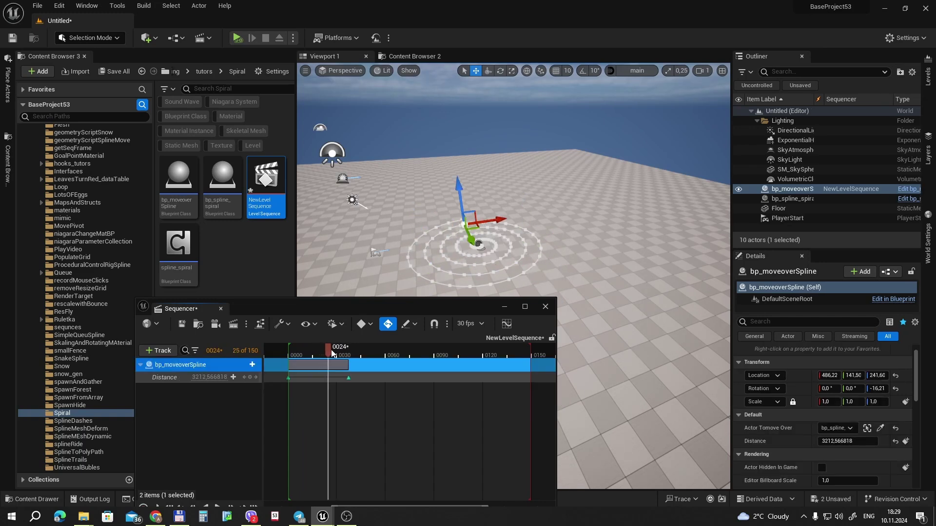
left_click_drag(332, 352, 335, 353)
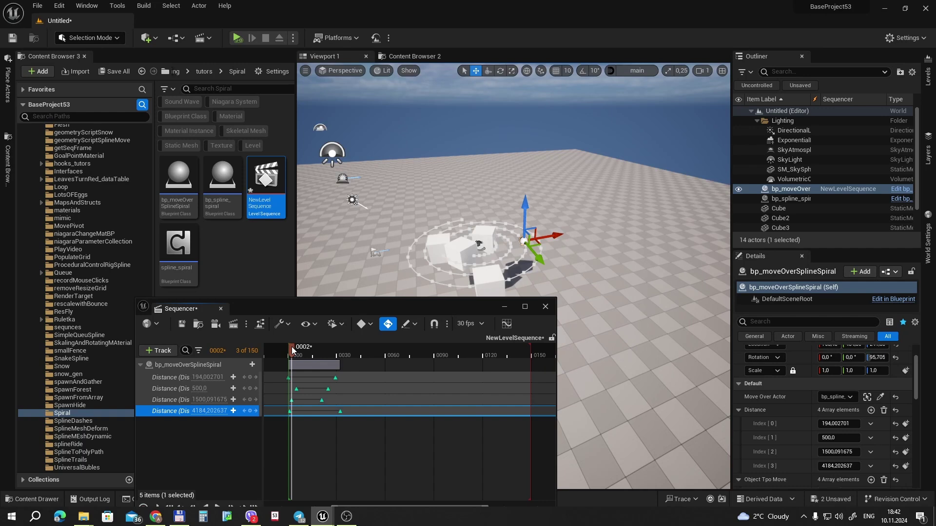
left_click_drag(291, 346, 338, 350)
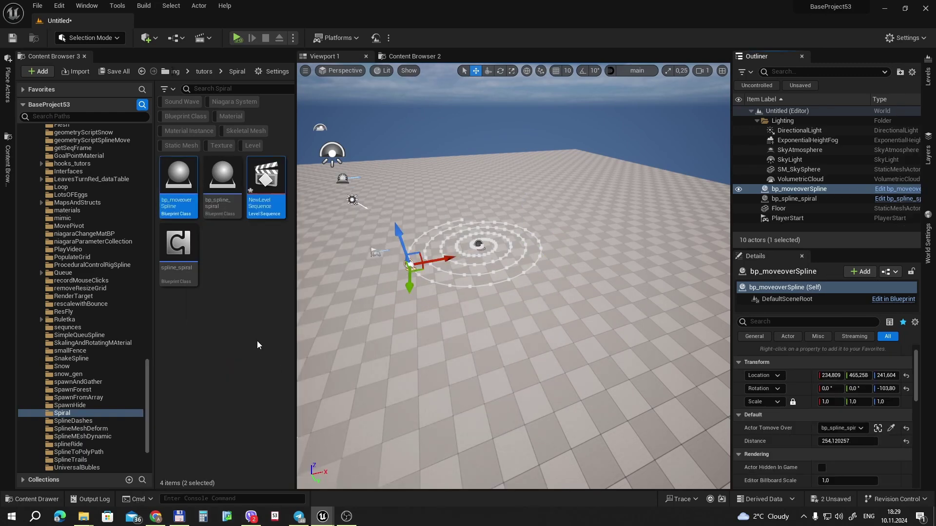
Step: Force-delete bp_moveoverSpline and create an Actor Blueprint named bp_moveOverSplineSpiral
key("Delete")
left_click(416, 417)
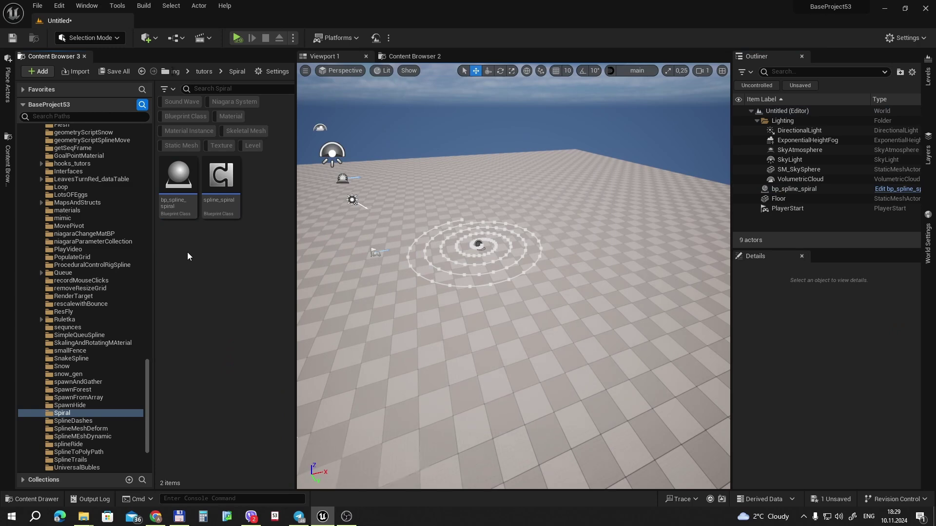
right_click(187, 251)
left_click(239, 190)
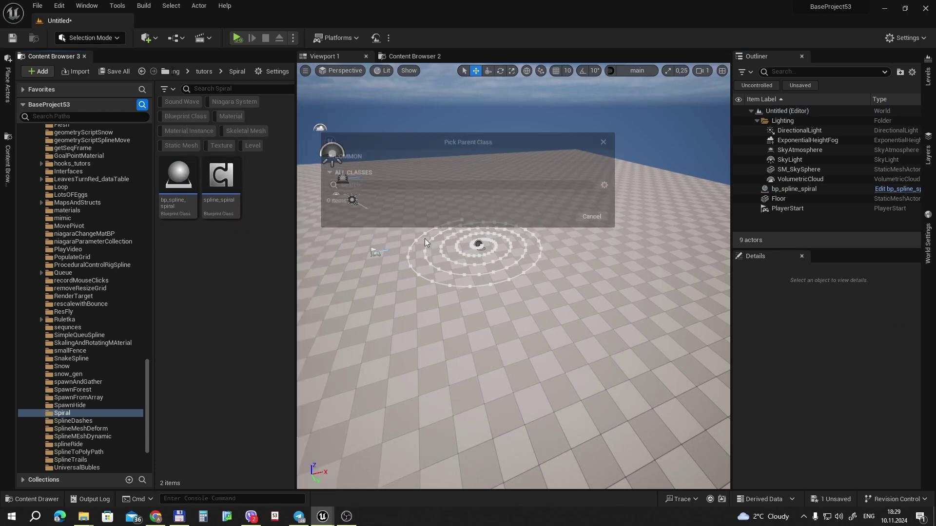
left_click(370, 171)
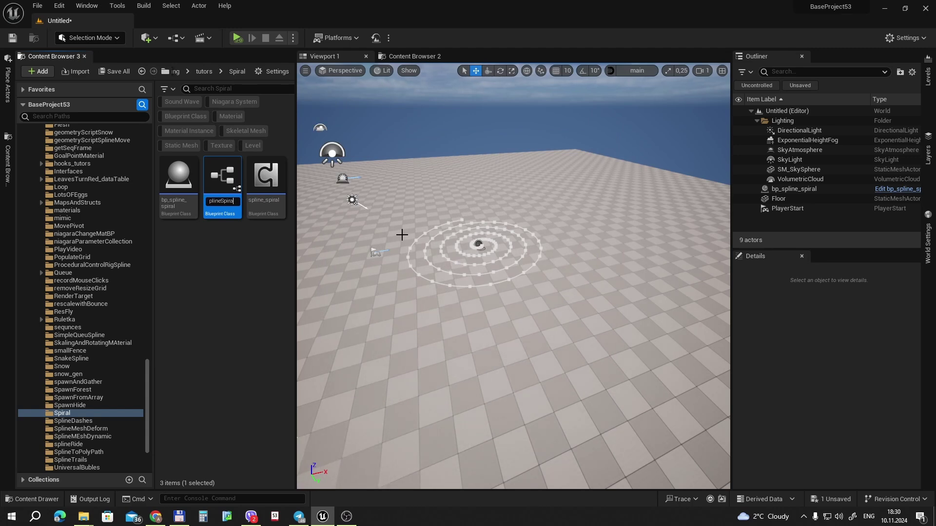
key("Return")
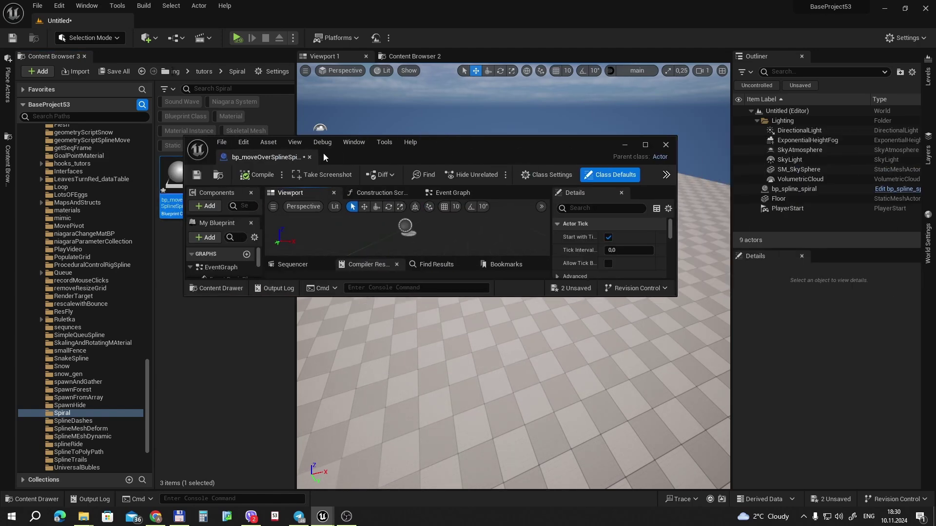
Step: Maximize the editor and add a MoveOverActor variable of type Actor Object Reference
left_click(648, 147)
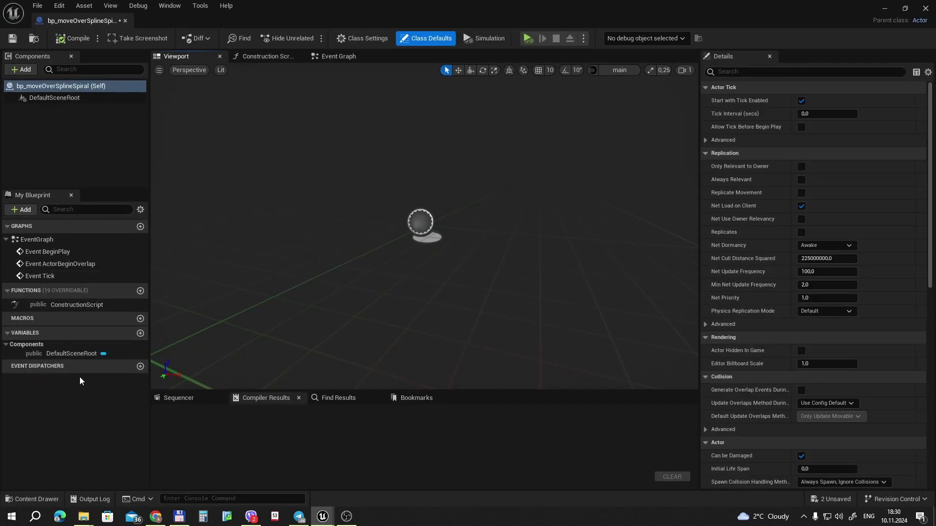
left_click(139, 334)
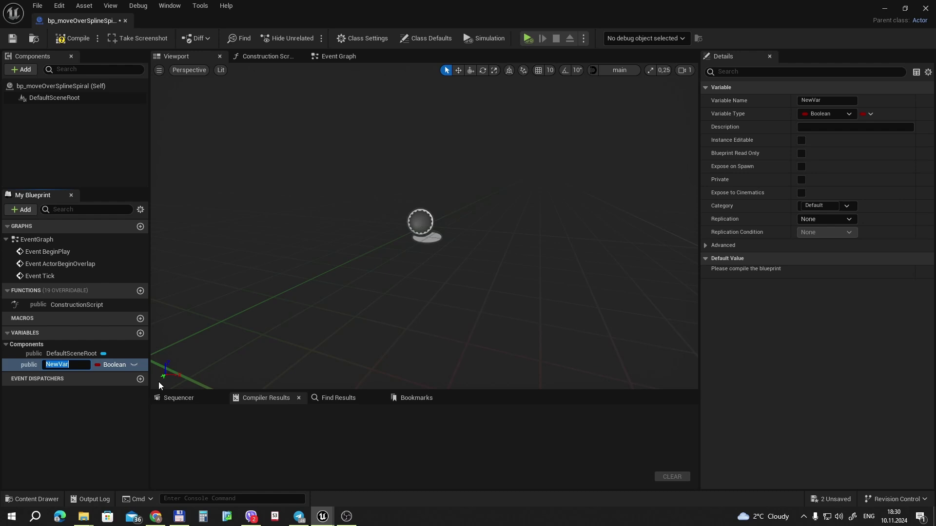
type("Mo")
type("ve")
type("Ove")
type("rActor")
key("Return")
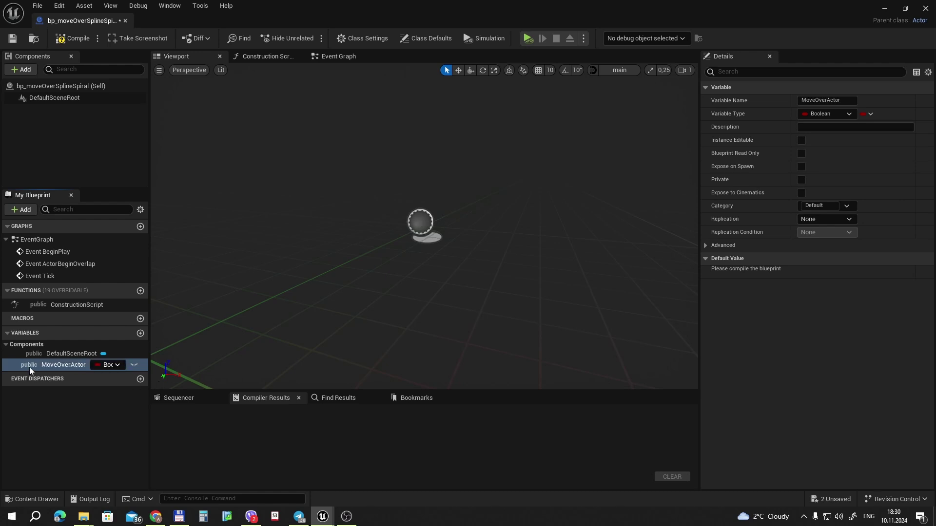
left_click(106, 365)
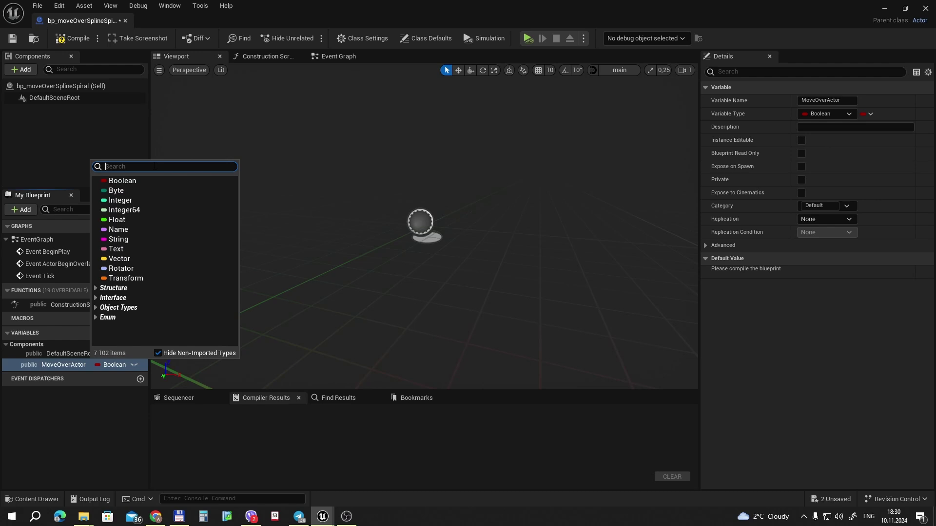
type("actor")
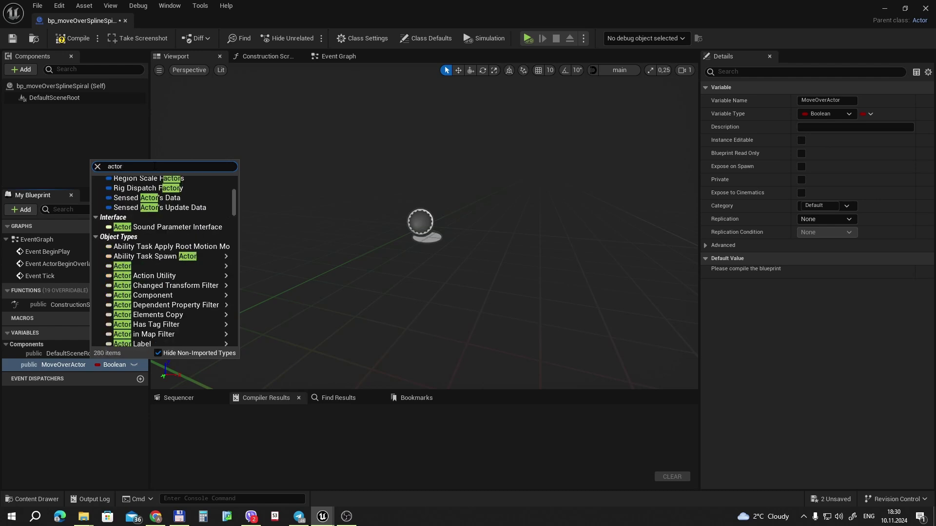
mouse_move(142, 266)
left_click(263, 267)
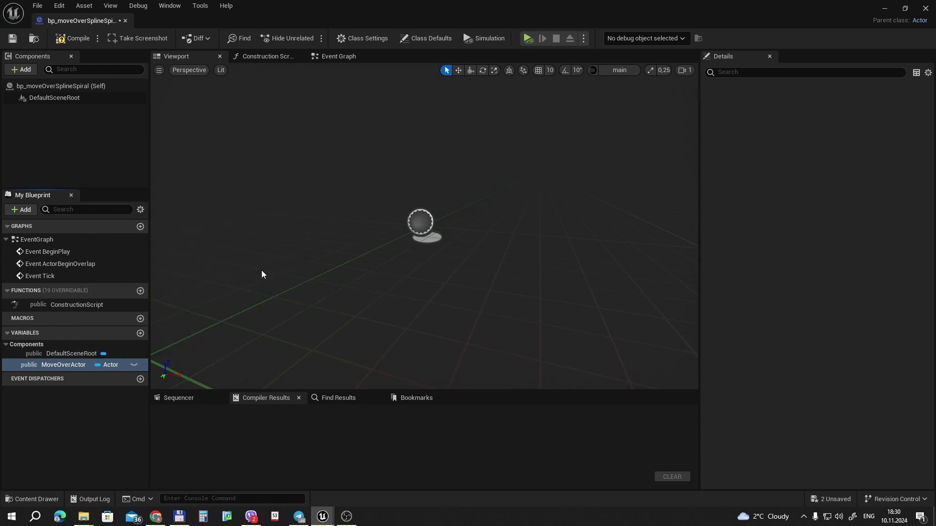
Step: Make MoveOverActor Instance Editable, recompile, and minimize the Blueprint editor
left_click(76, 40)
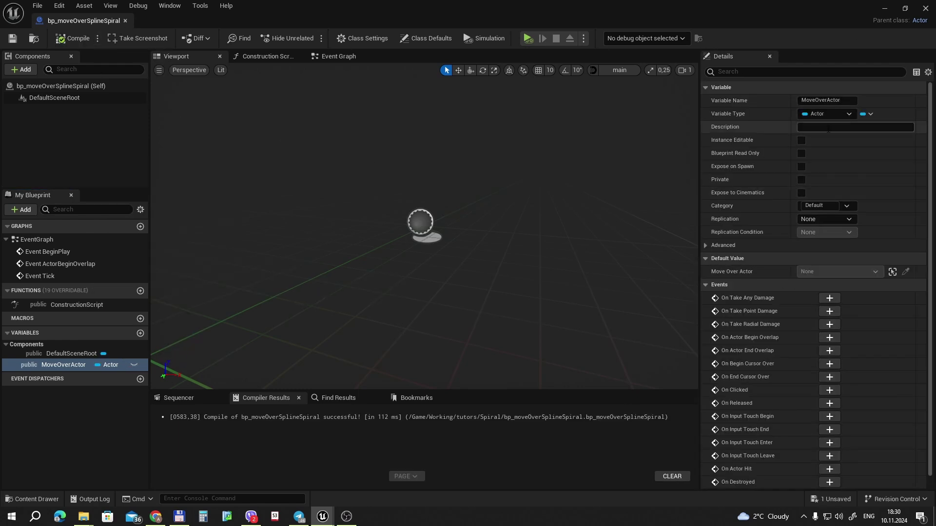
left_click(801, 140)
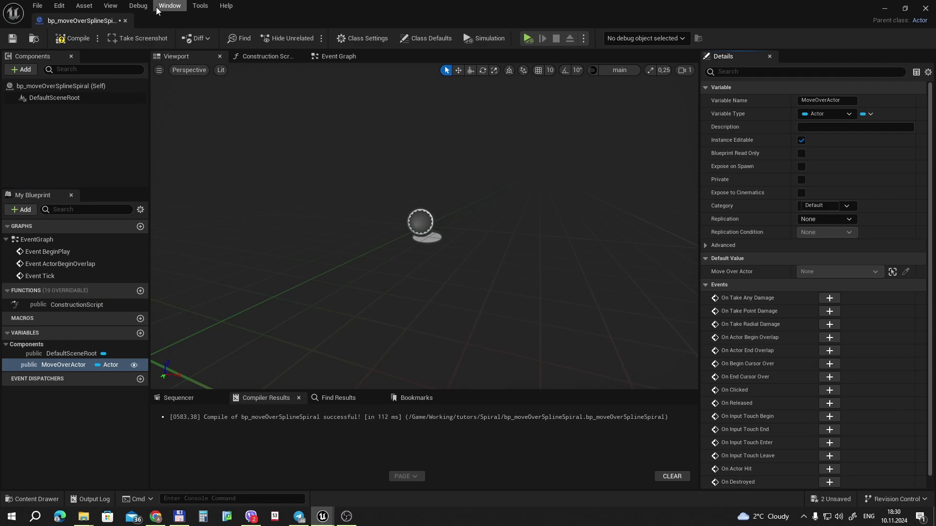
left_click(73, 38)
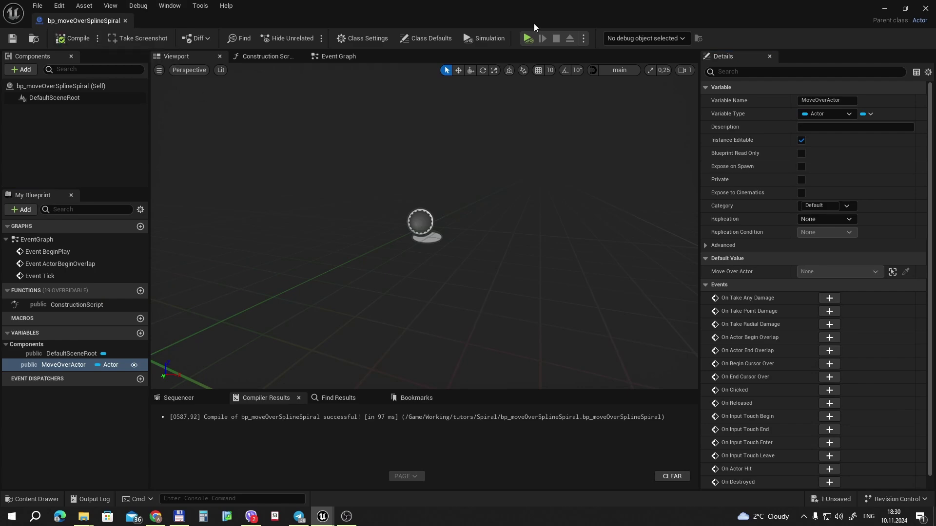
left_click(887, 9)
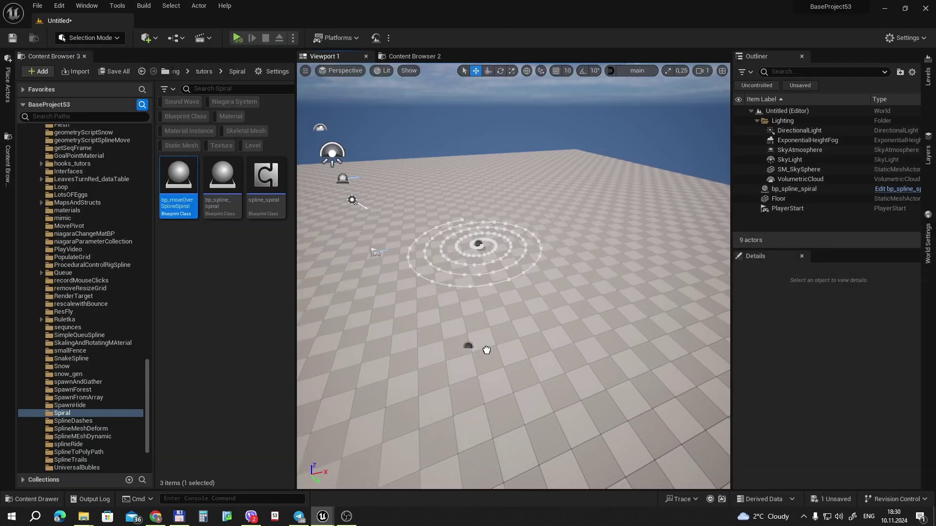
Step: Place bp_moveOverSplineSpiral below the spiral and eyedrop bp_spline_spiral as its Move Over Actor
left_click_drag(523, 289, 523, 302)
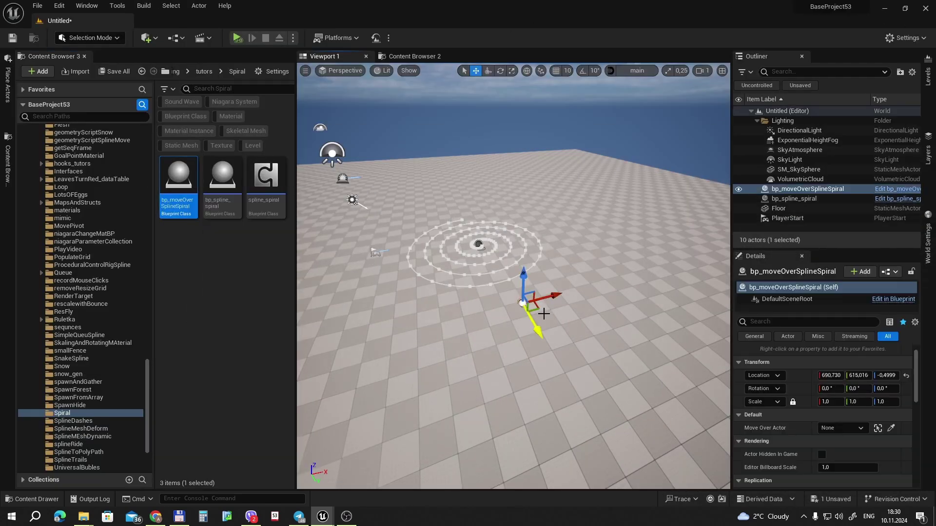
left_click(891, 428)
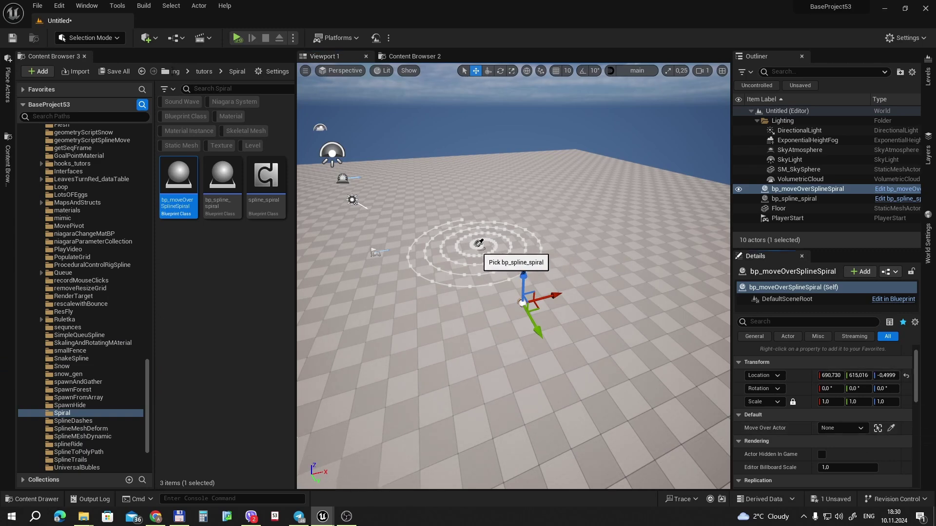
left_click(478, 244)
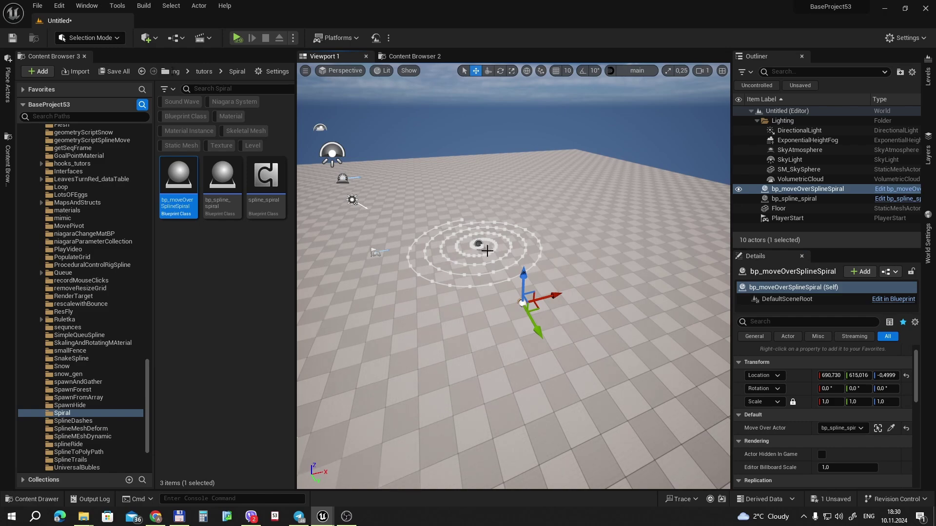
Step: Reopen the Blueprint and add a Get MoveOverActor node in the Construction Script
double_click(193, 195)
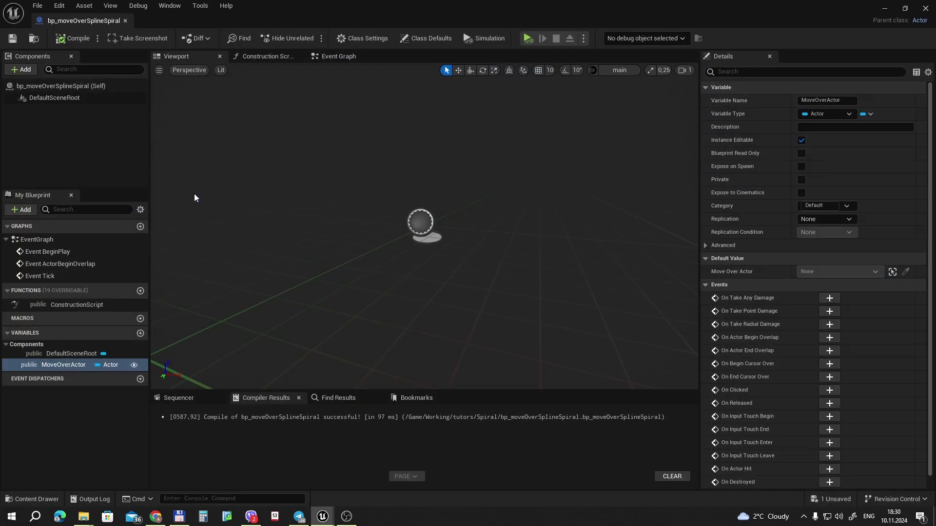
left_click(249, 57)
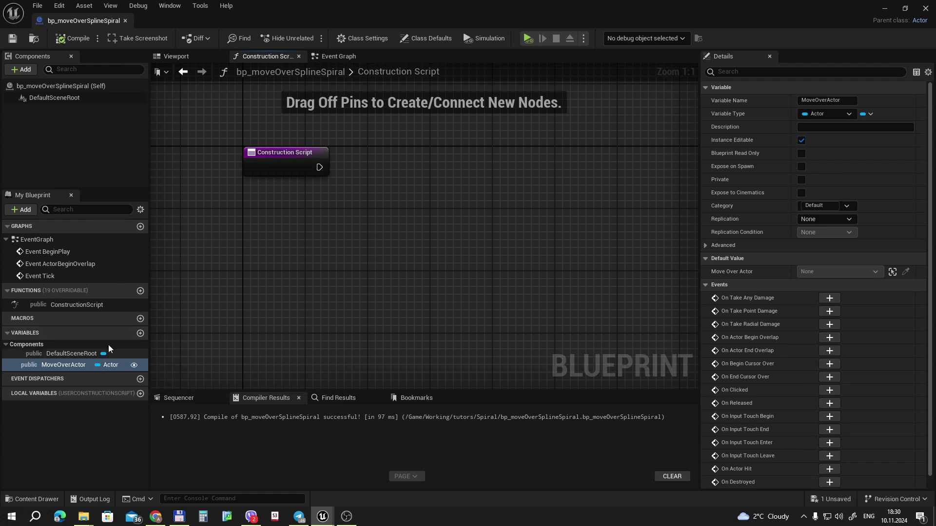
right_click_drag(342, 253, 280, 310)
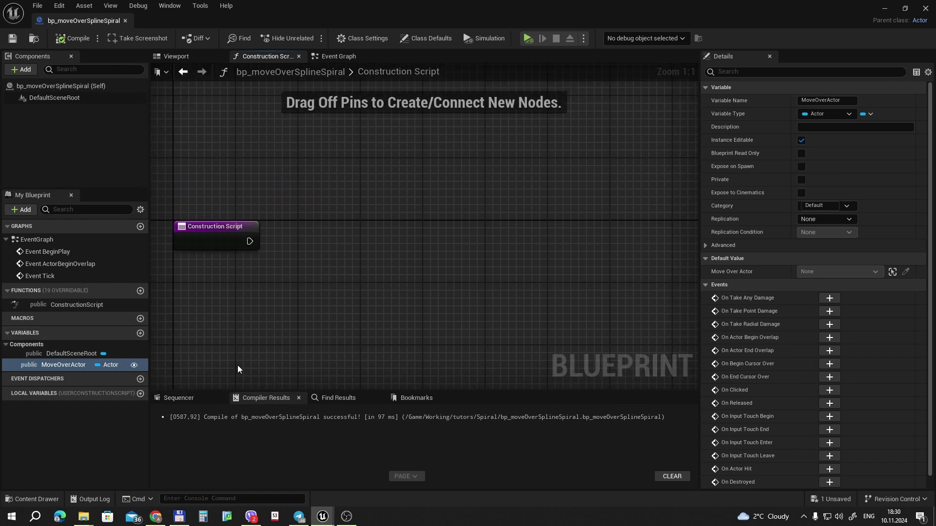
mouse_move(53, 365)
left_mouse_down()
mouse_move(200, 146)
mouse_move(298, 157)
left_mouse_up()
left_click(237, 167)
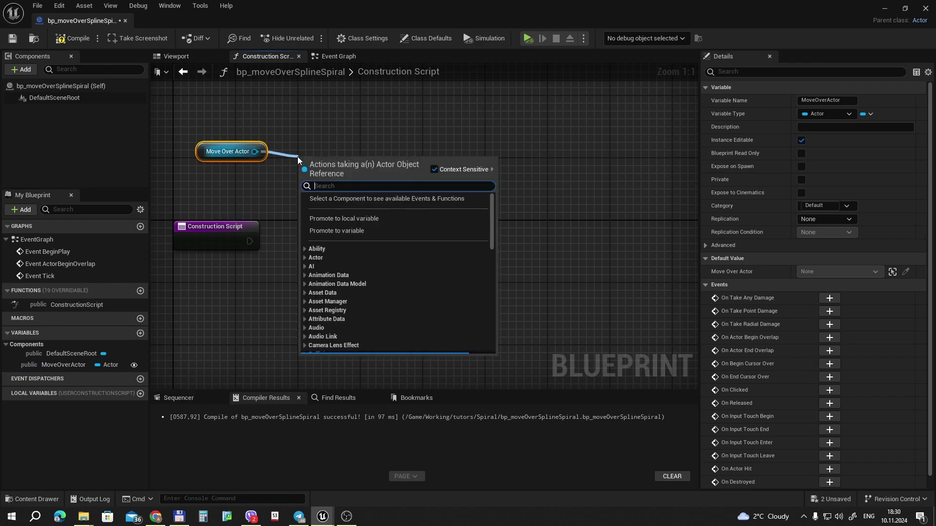
Step: Wire a Get Component by Class node to it with Component Class set to SplineComponent
type("get compone")
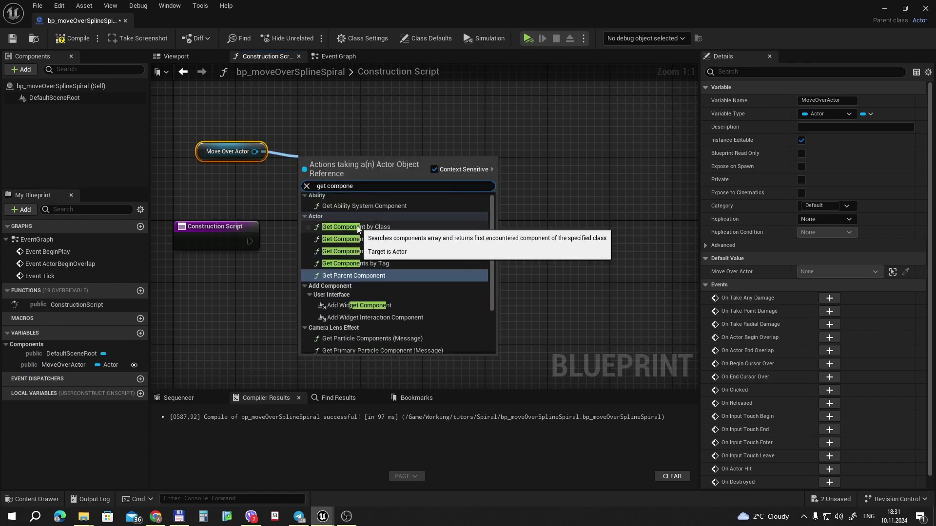
left_click(358, 230)
left_click_drag(342, 157, 341, 133)
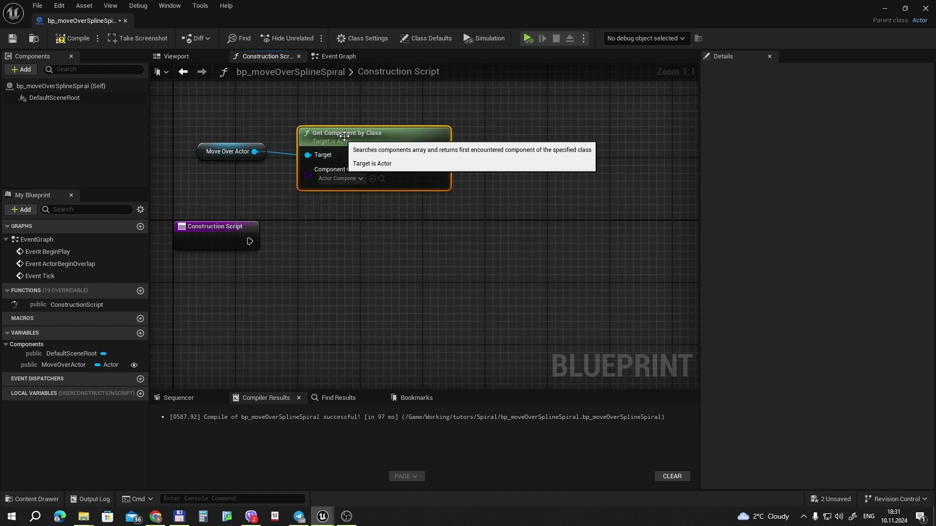
left_click(334, 179)
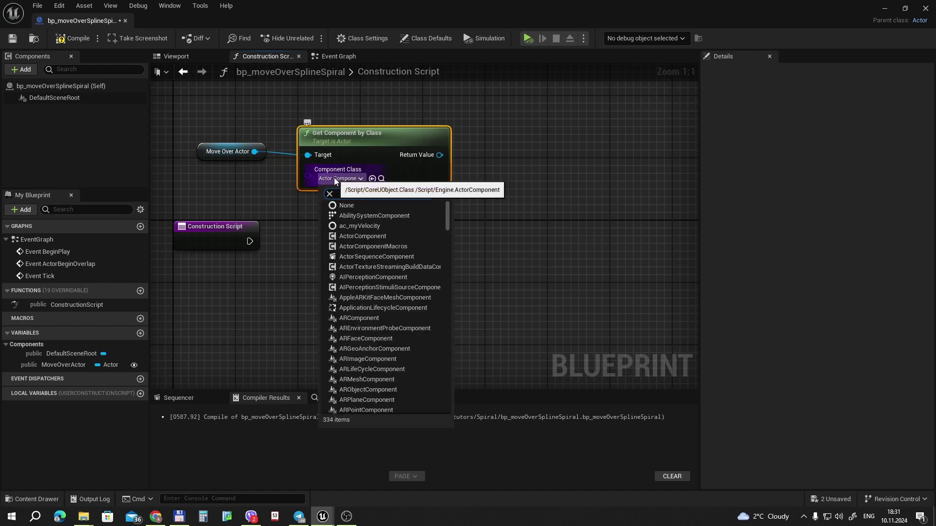
type("spline")
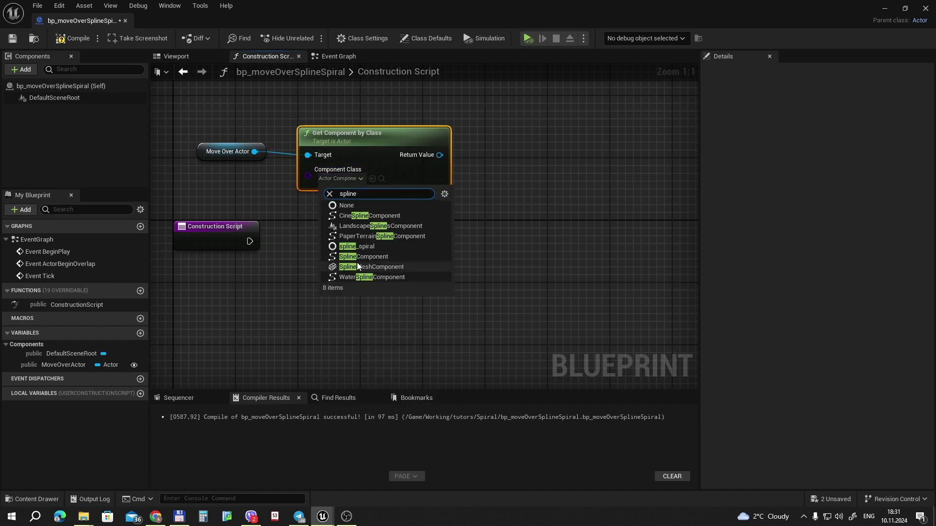
left_click(361, 257)
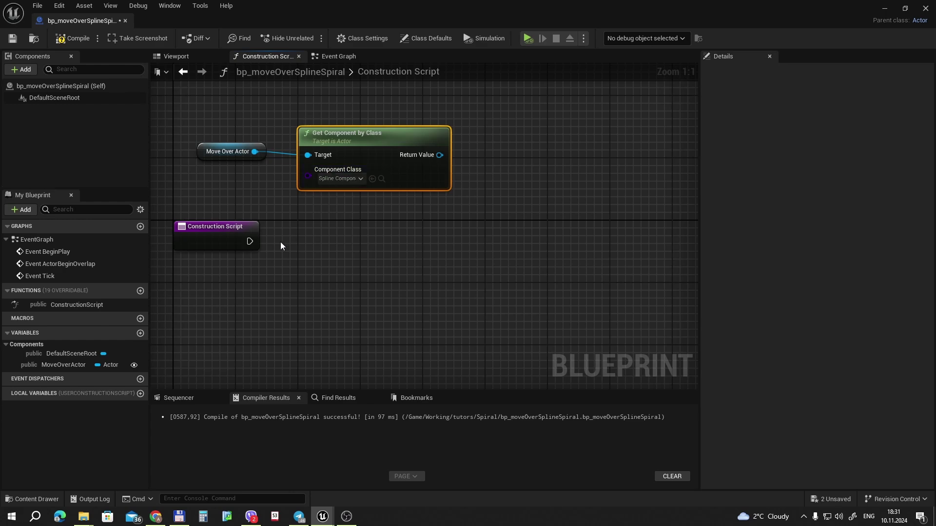
Step: Compile, inspect bp_spline_spiral's Spline component, then reopen bp_moveOverSplineSpiral
left_click(73, 38)
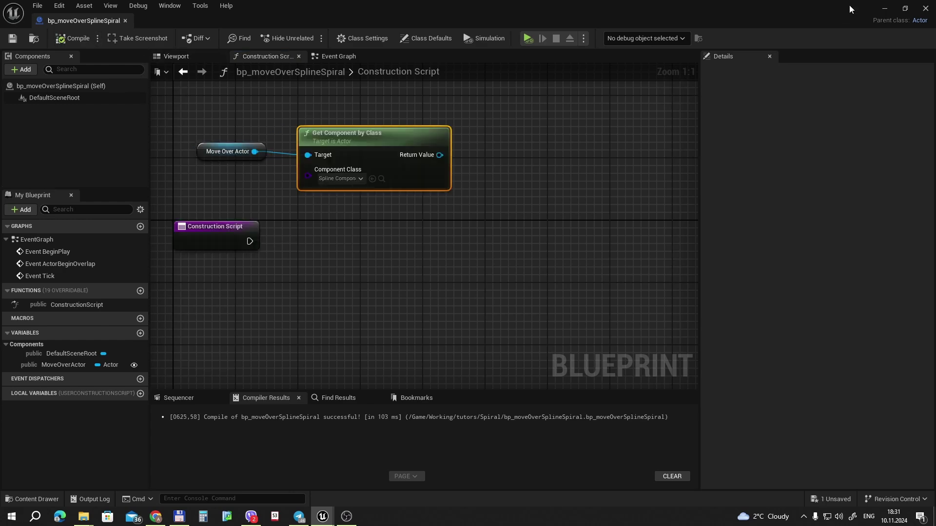
left_click(884, 7)
double_click(221, 191)
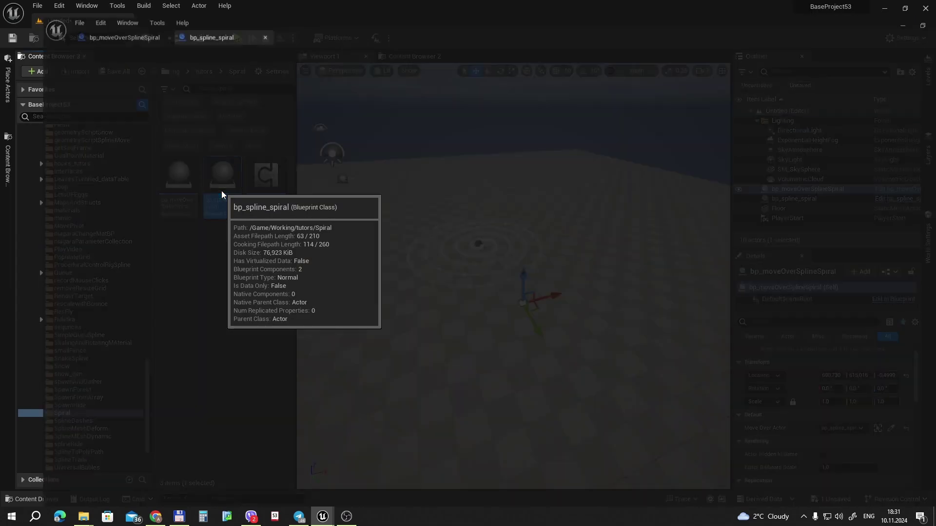
left_click(176, 57)
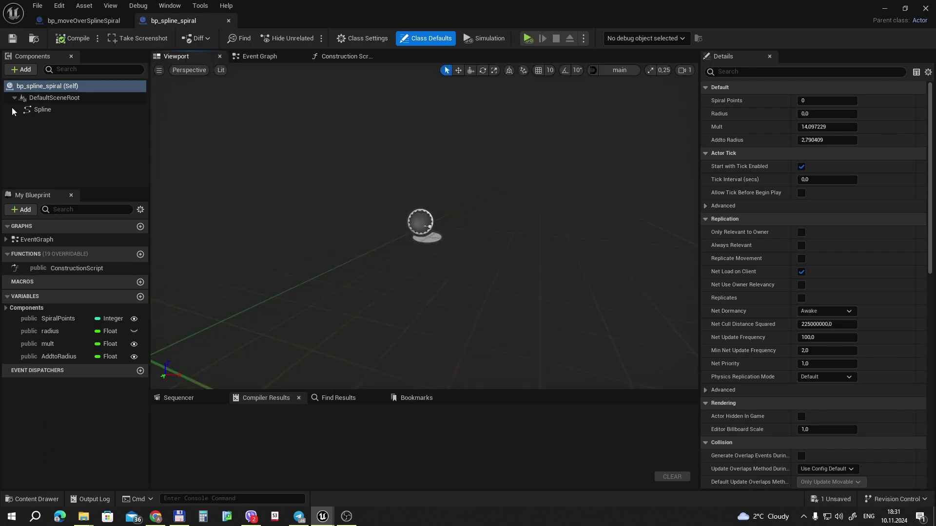
left_click(42, 109)
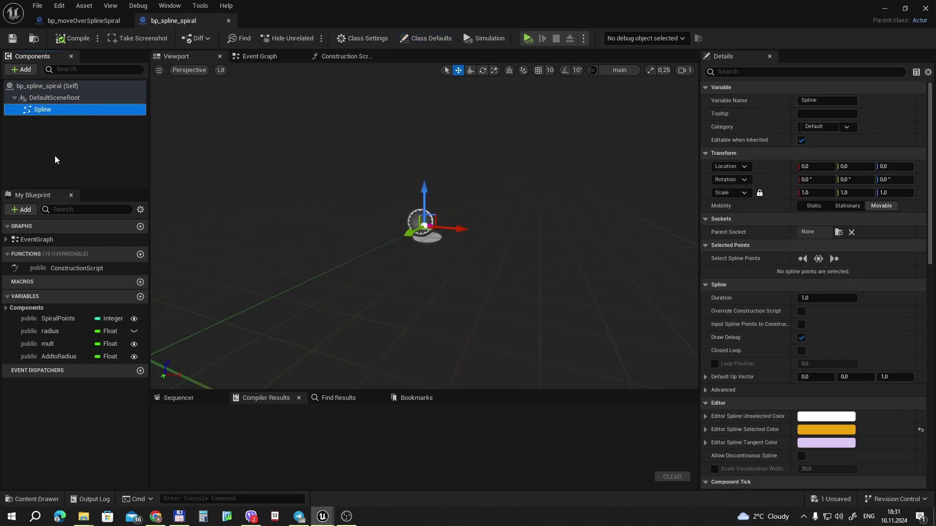
left_click(883, 6)
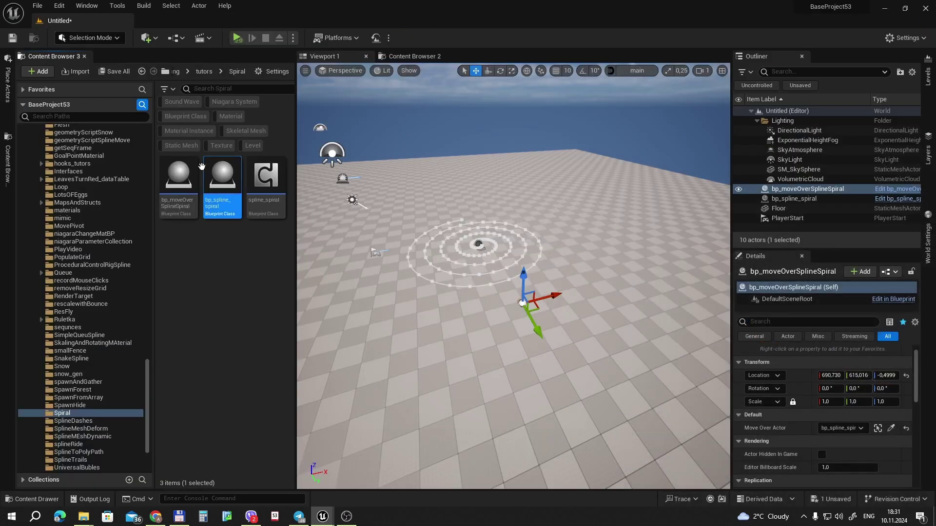
double_click(182, 172)
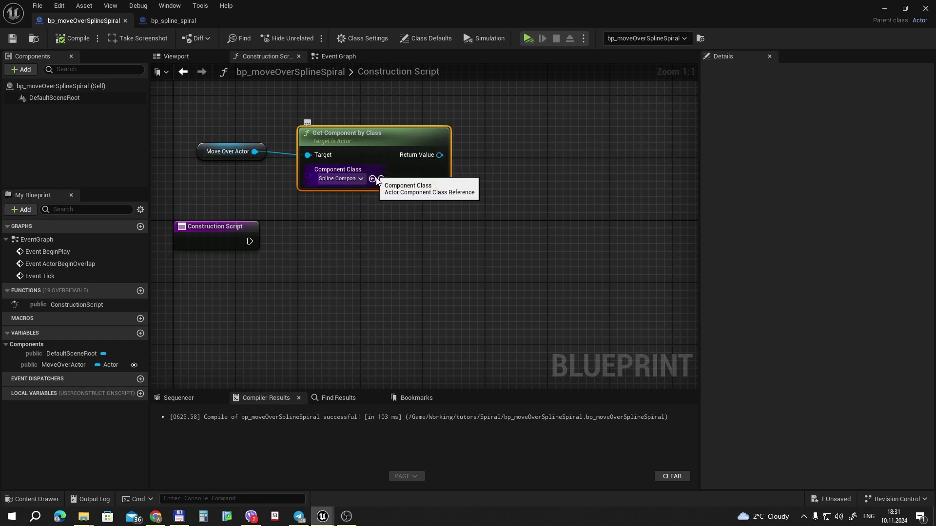
Step: Add a Get Transform at Distance Along Spline node fed by the found spline component
right_click_drag(380, 178, 381, 201)
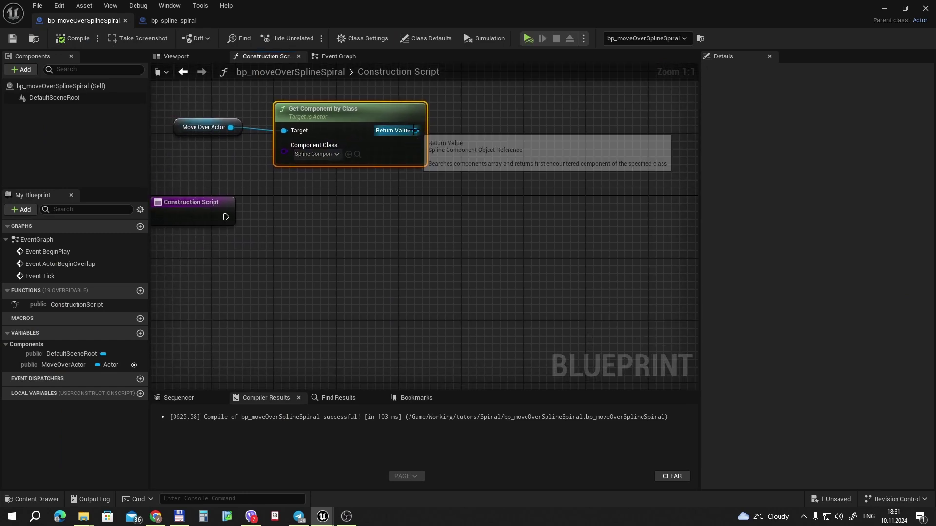
left_click_drag(415, 130, 475, 170)
type("get transf")
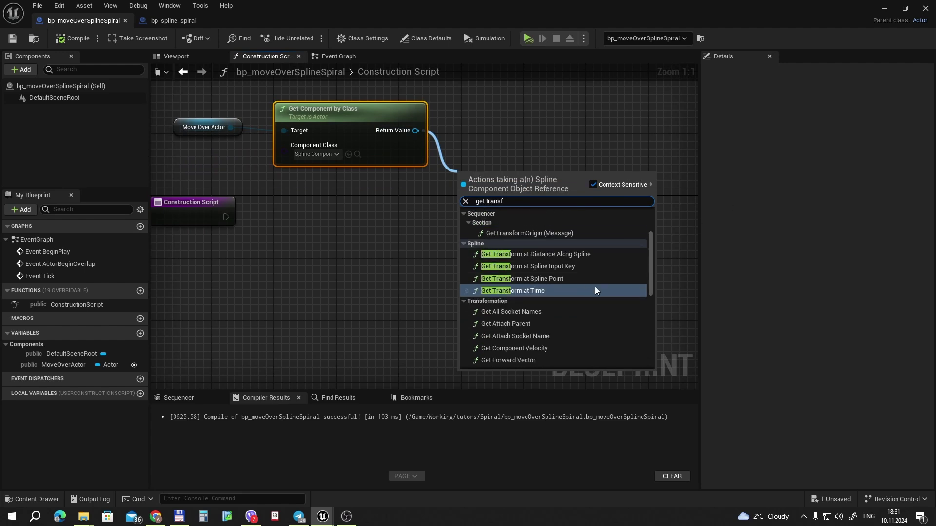
left_click(563, 256)
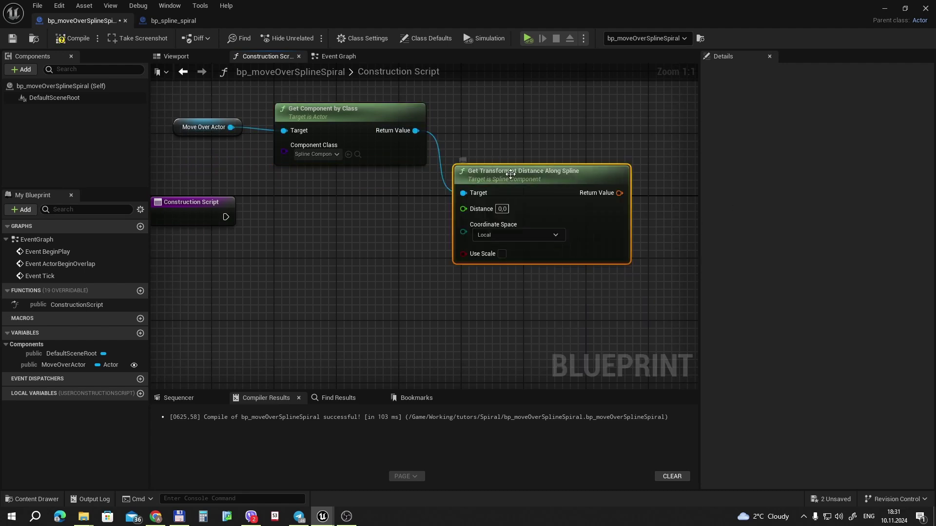
left_click_drag(511, 174, 510, 259)
right_click_drag(545, 224, 378, 237)
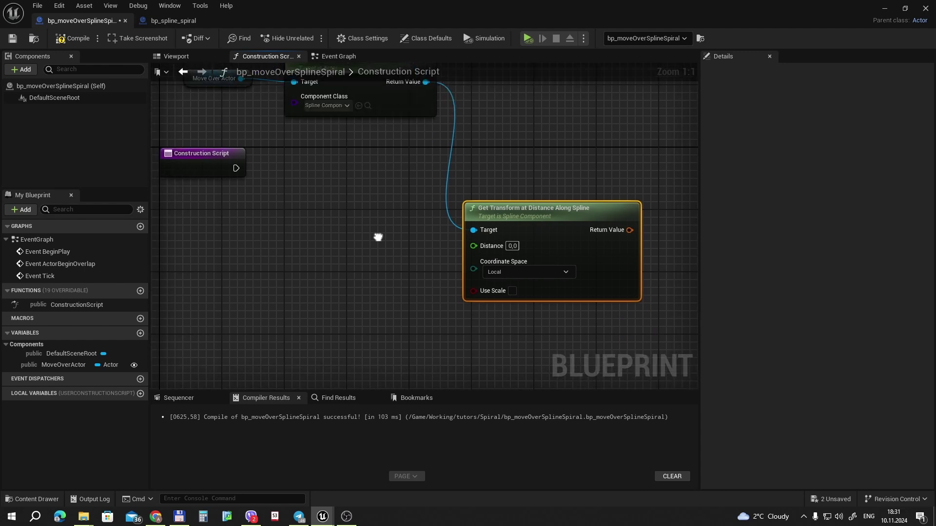
mouse_move(560, 224)
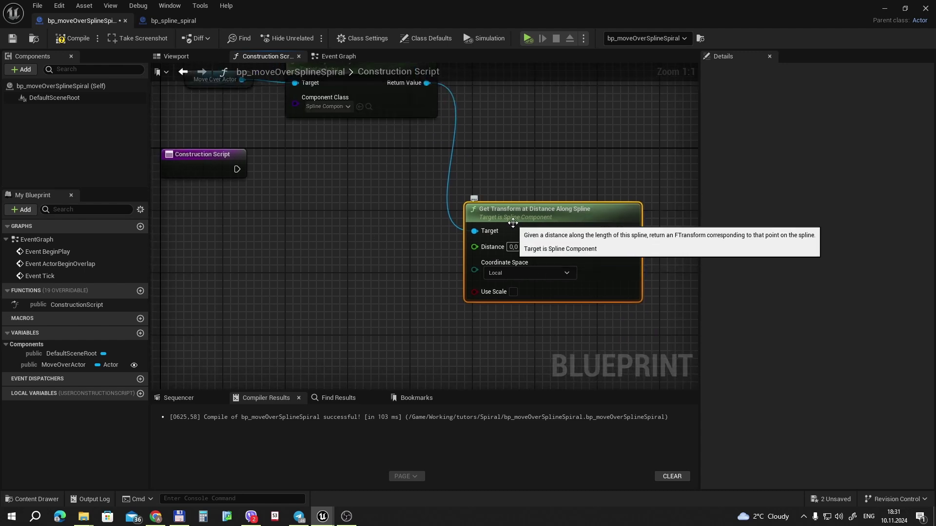
Step: Promote the transform node's Distance input to a Distance float variable
right_click(484, 251)
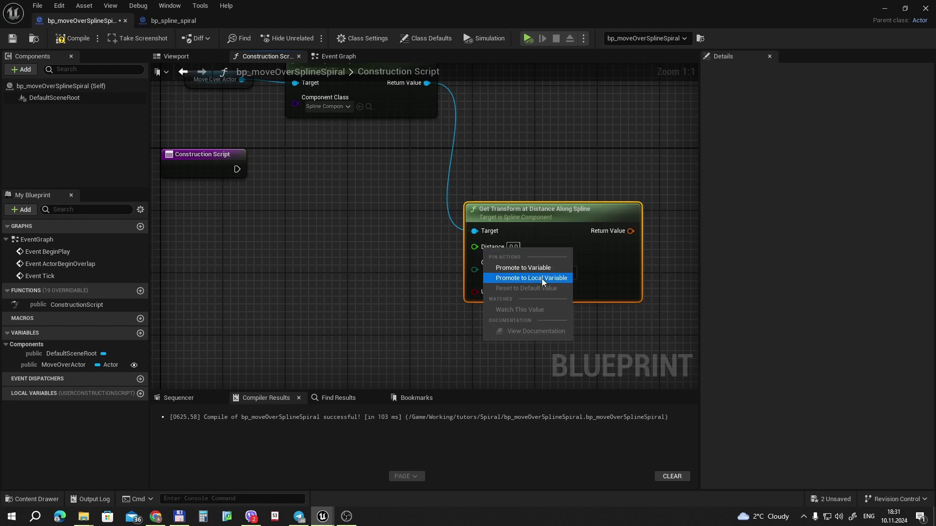
left_click(534, 268)
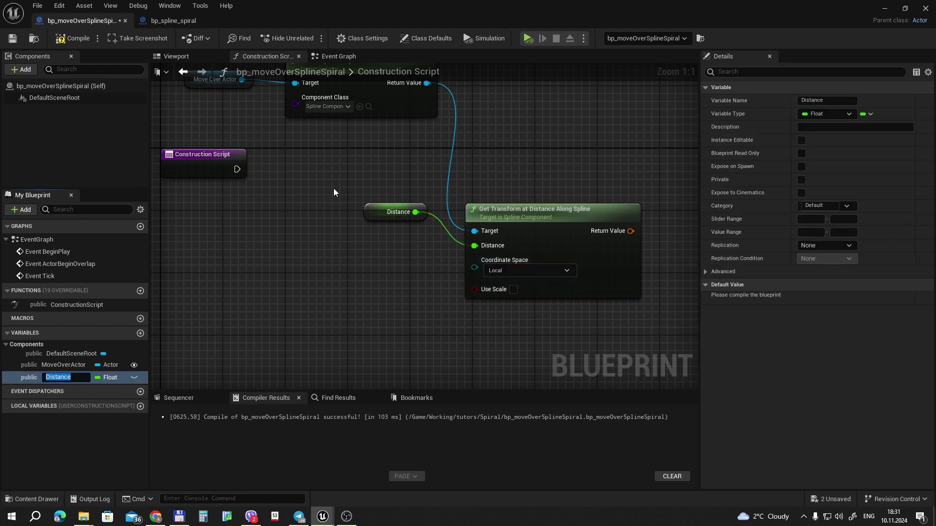
left_click_drag(365, 209, 335, 249)
Step: Expose MoveOverActor to cinematics and compile
left_click(68, 365)
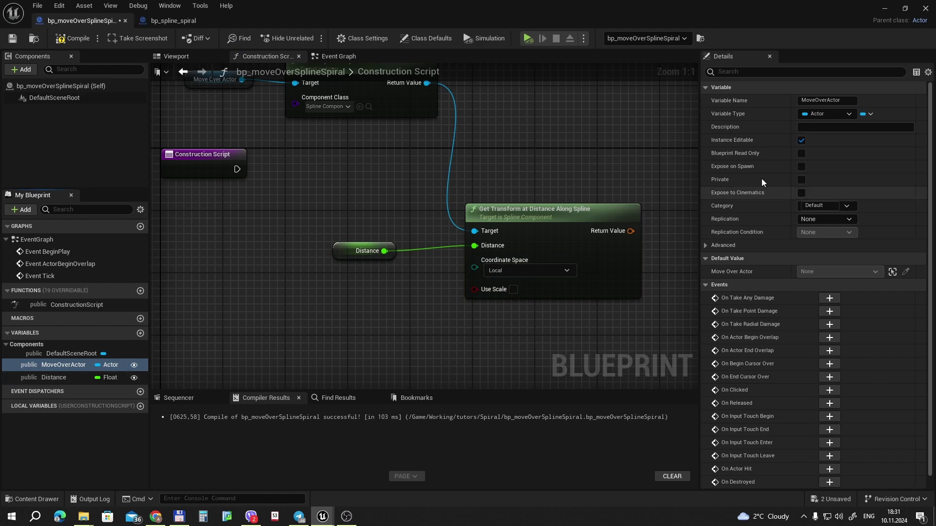
left_click(801, 193)
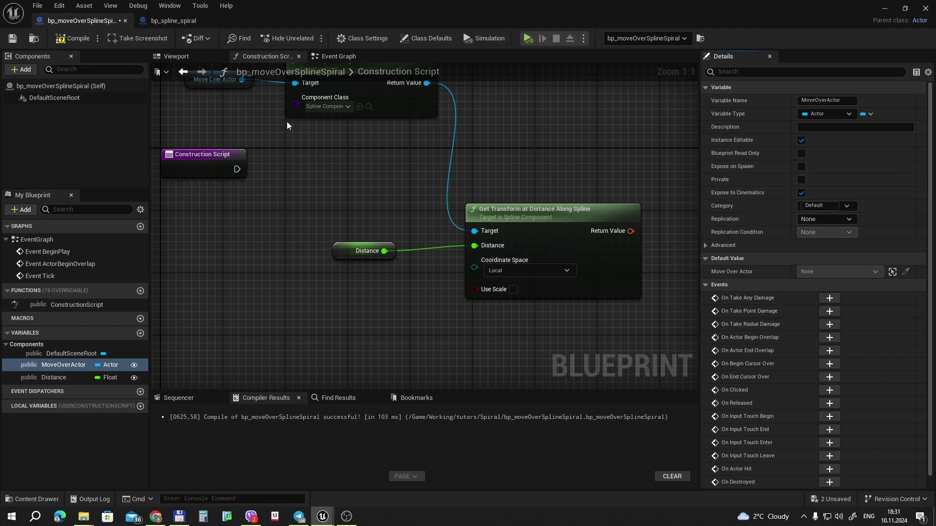
left_click(73, 38)
Step: Set the Get Transform node's Coordinate Space to World
left_click(532, 270)
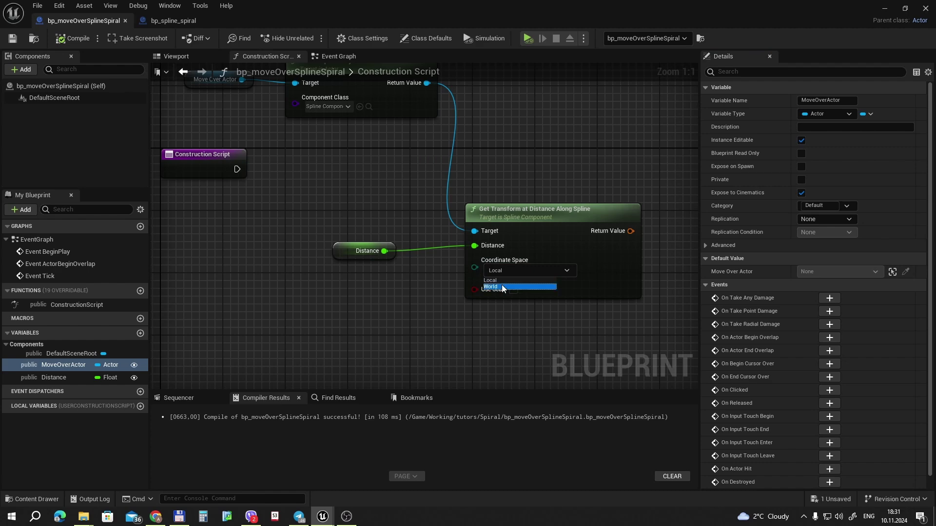
left_click(502, 285)
left_click_drag(556, 219, 539, 211)
mouse_move(574, 154)
right_mouse_down()
mouse_move(475, 181)
mouse_move(517, 188)
mouse_move(513, 206)
right_mouse_up()
Step: Add a Set Actor Transform node to the Construction Script graph
right_click(510, 197)
type("set a")
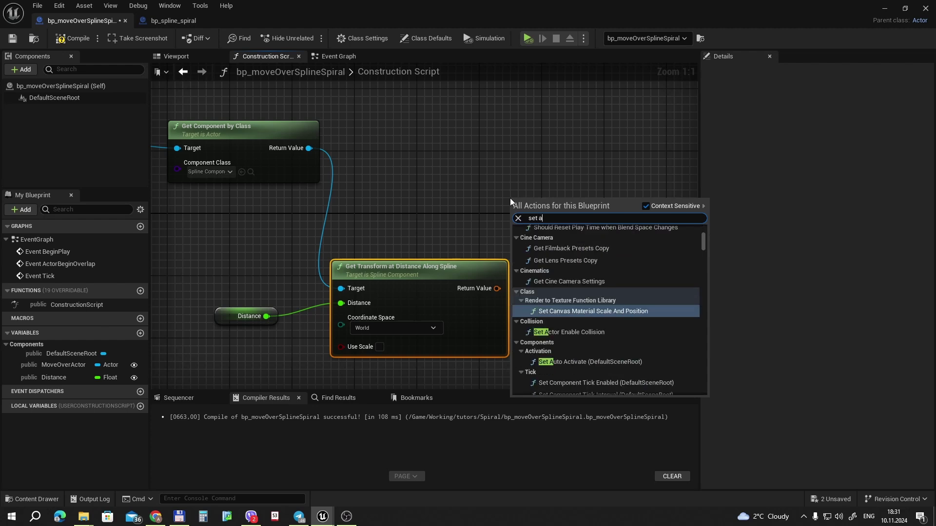
type("ctor trans")
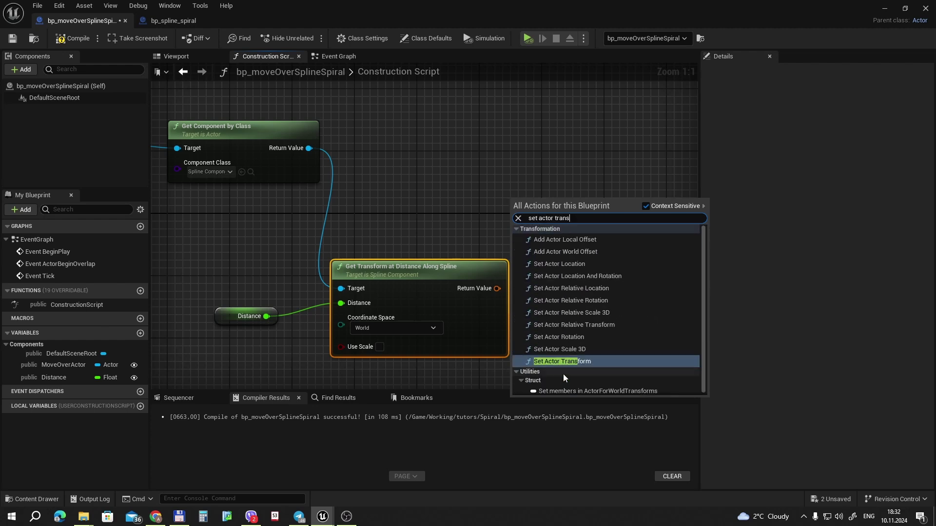
left_click(565, 361)
left_click_drag(584, 197, 624, 138)
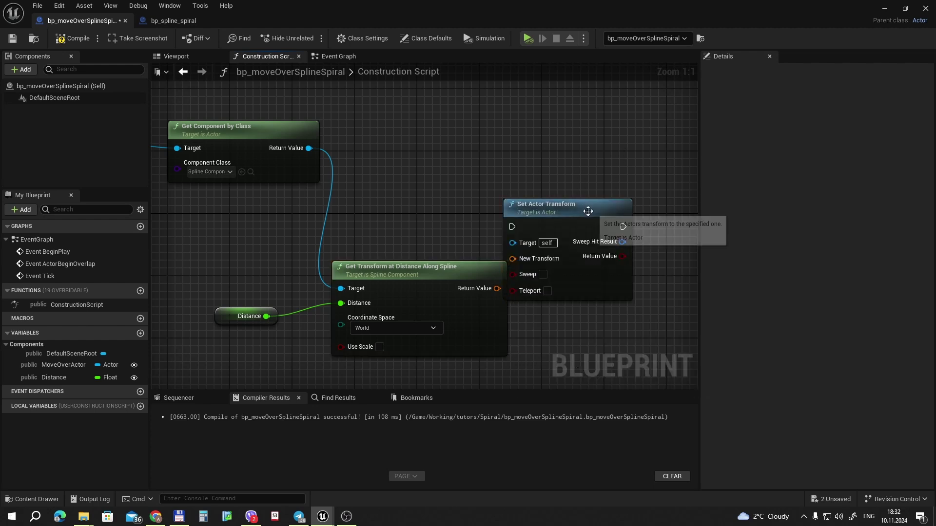
left_click_drag(546, 205, 574, 158)
mouse_move(458, 244)
right_mouse_down()
mouse_move(531, 231)
mouse_move(459, 230)
right_mouse_up()
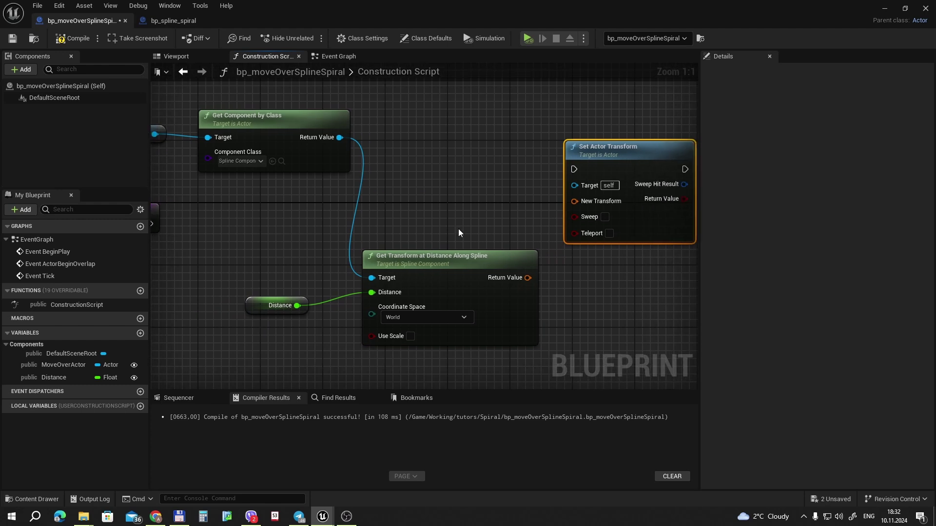
Step: Wire the spline transform into New Transform, connect the Construction Script execution, and compile
left_click(73, 38)
left_click_drag(528, 278, 581, 205)
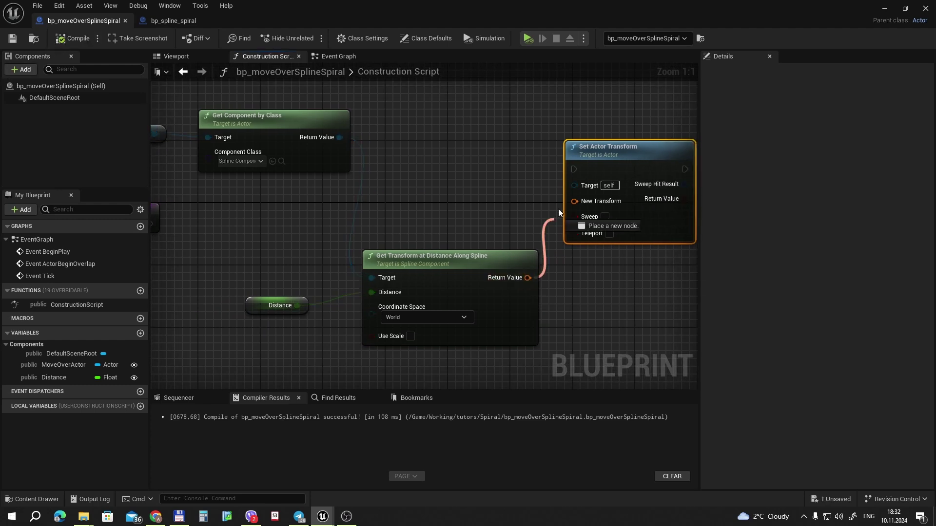
right_click_drag(172, 226, 218, 224)
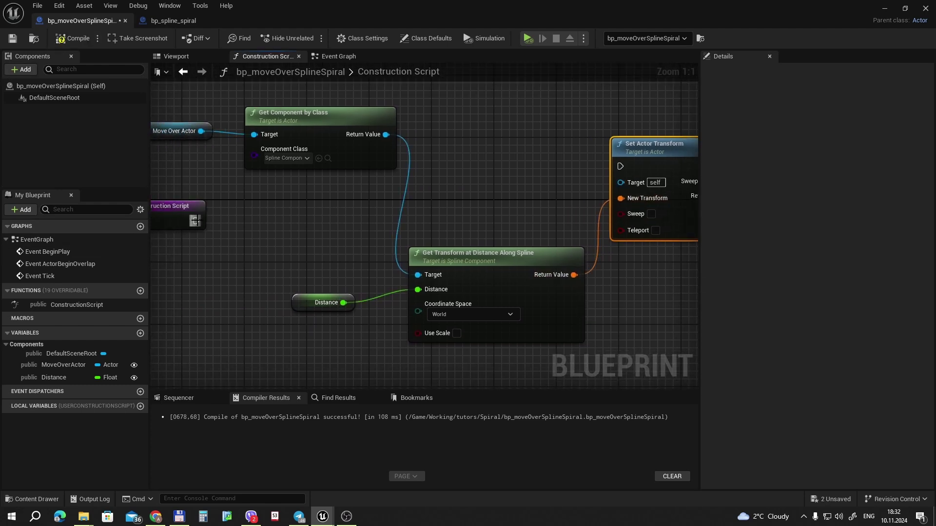
left_click_drag(195, 221, 620, 166)
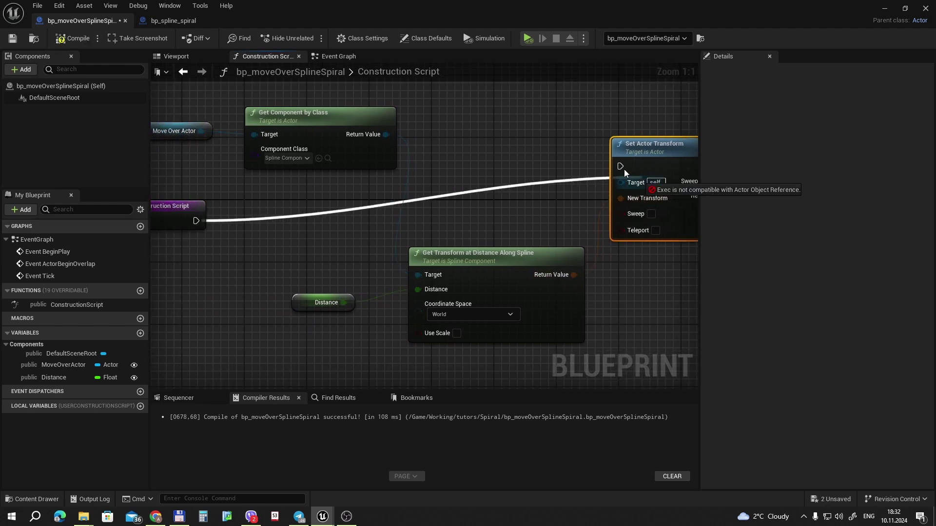
left_click(77, 44)
scroll(365, 218, "down", 2)
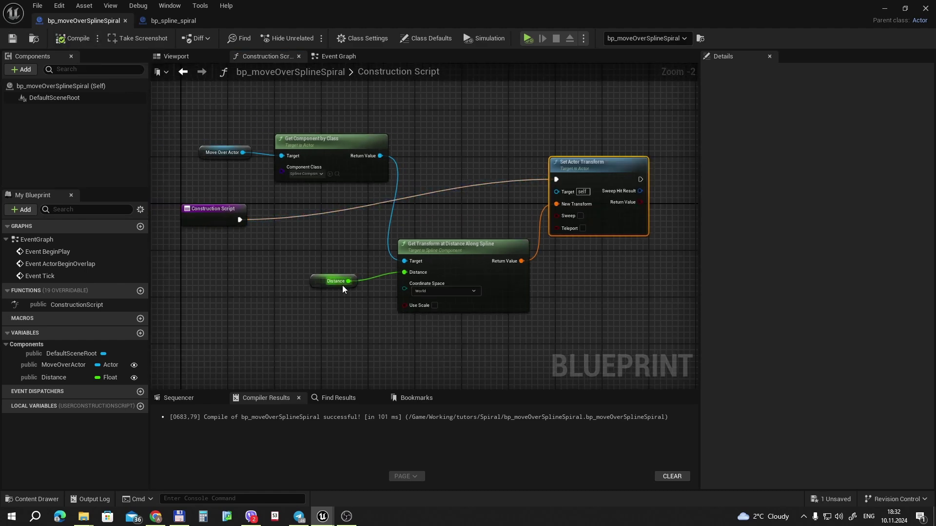
Step: Enable Run Construction Script in Sequencer in Class Settings and compile
left_click(323, 282)
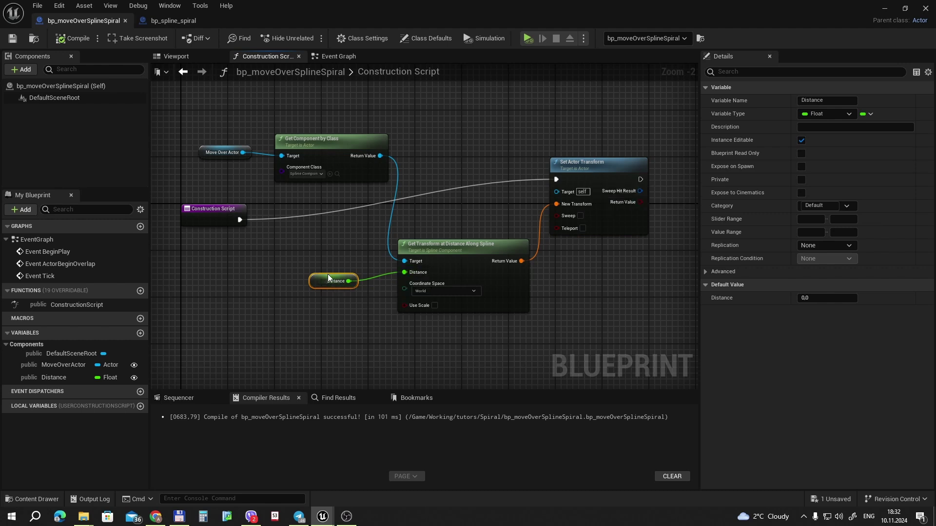
left_click(363, 38)
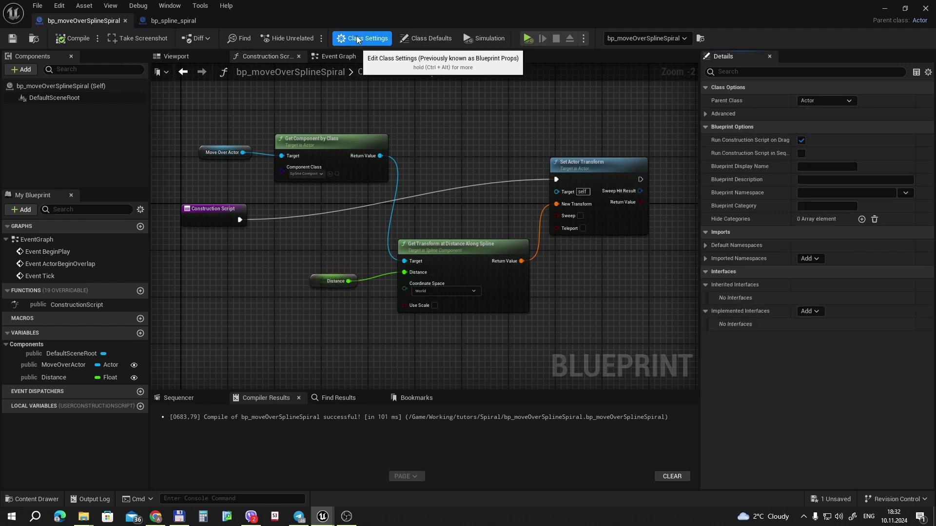
left_click(802, 154)
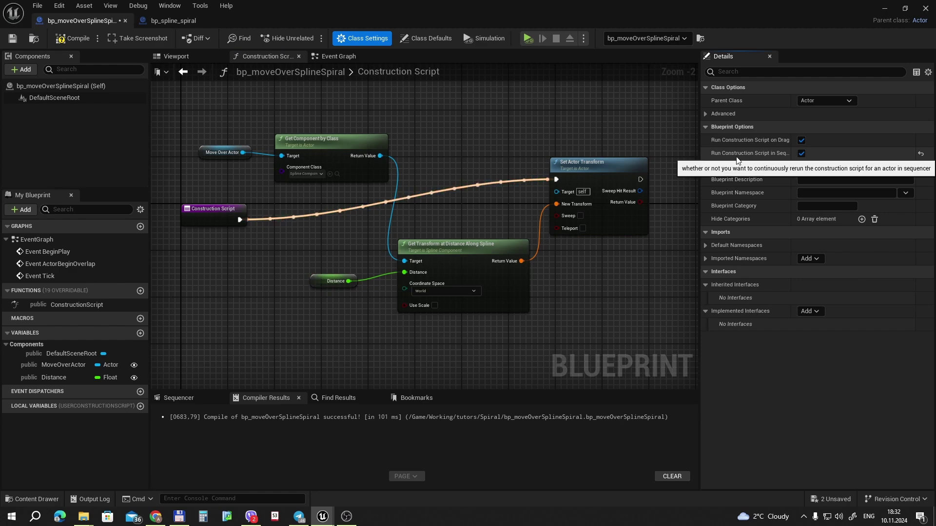
left_click(74, 38)
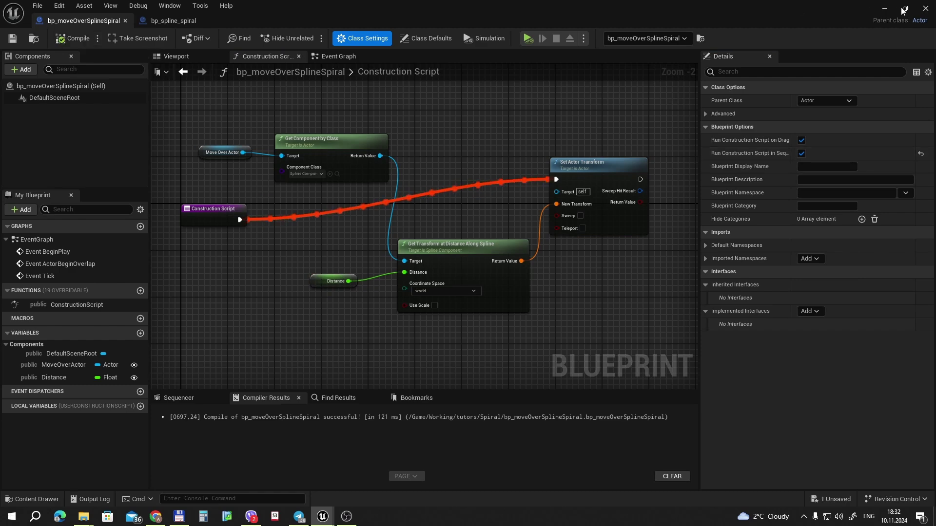
left_click(884, 8)
Step: Create a Level Sequence named NewLevelSequence in the Spiral folder and open it
right_click(190, 245)
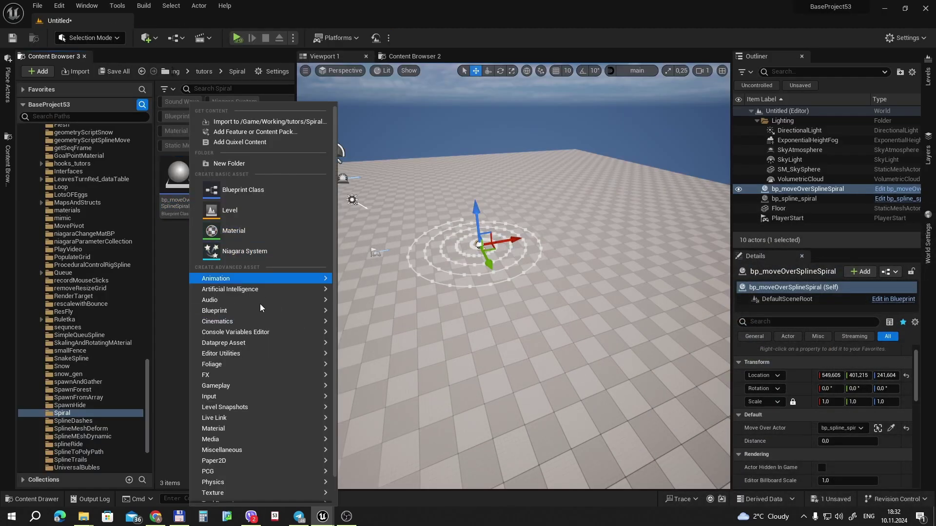
mouse_move(256, 323)
left_click(384, 347)
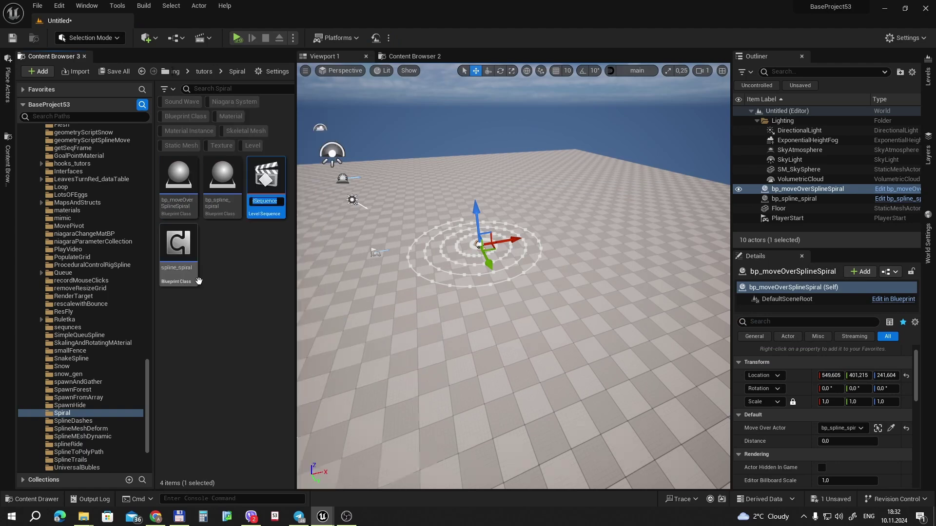
key("Return")
double_click(266, 187)
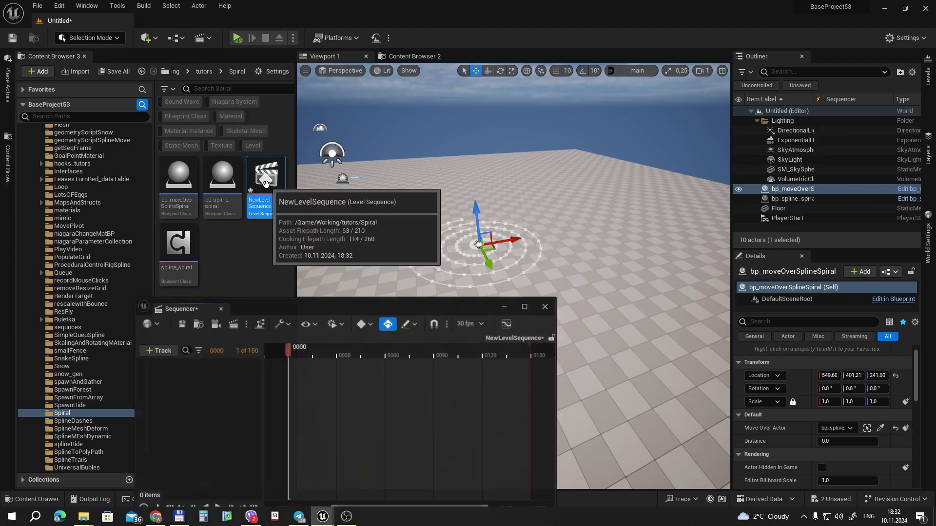
Step: Add the bp_moveOverSplineSpiral actor as a Sequencer track, then reopen its Blueprint
mouse_move(178, 178)
left_mouse_down()
mouse_move(284, 390)
mouse_move(209, 394)
left_mouse_up()
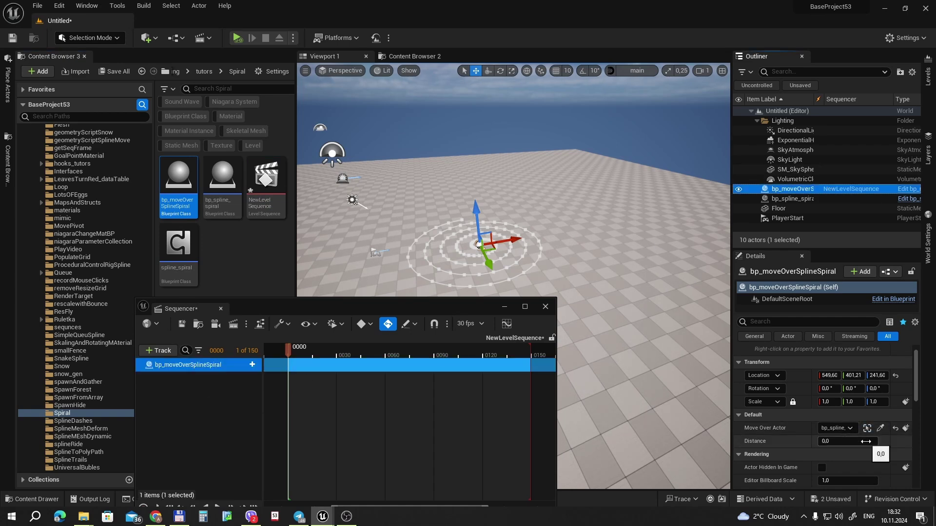
left_click(251, 366)
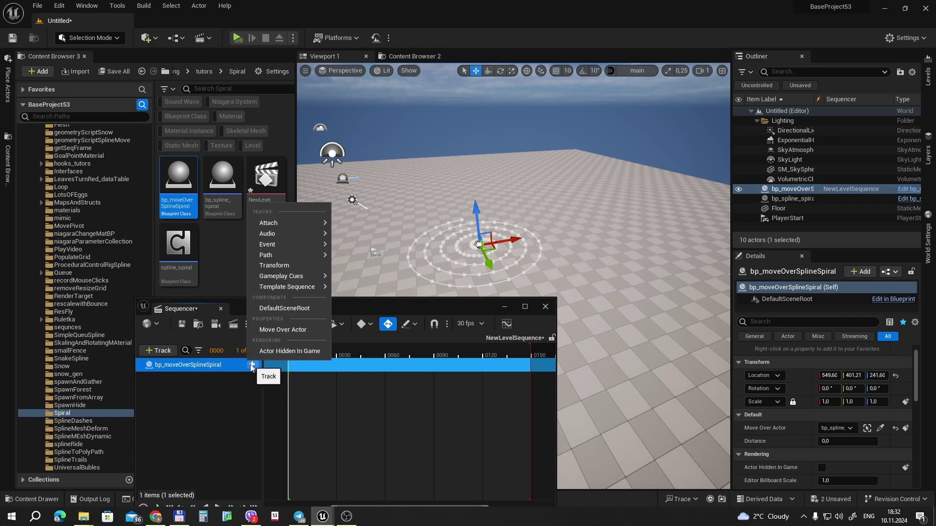
key("Escape")
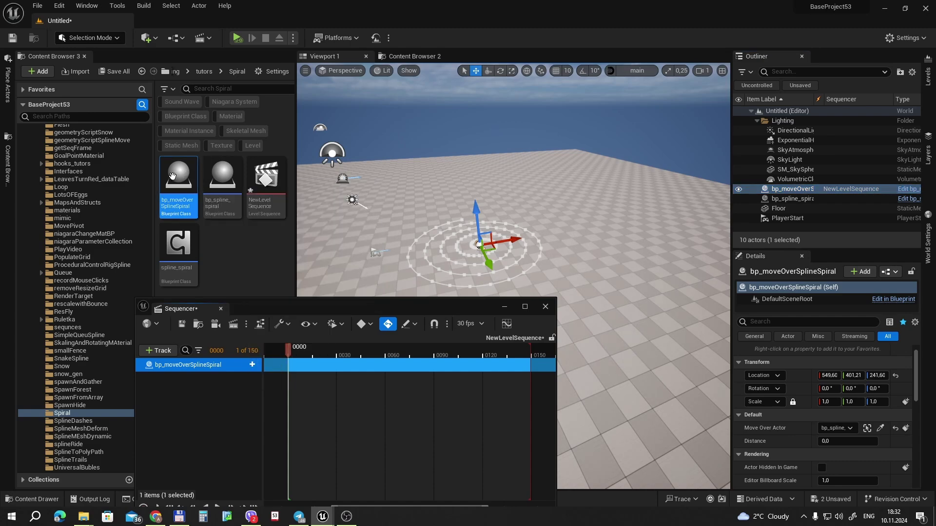
double_click(173, 177)
Step: Turn on Expose on Spawn for the Distance variable and compile
left_click(65, 376)
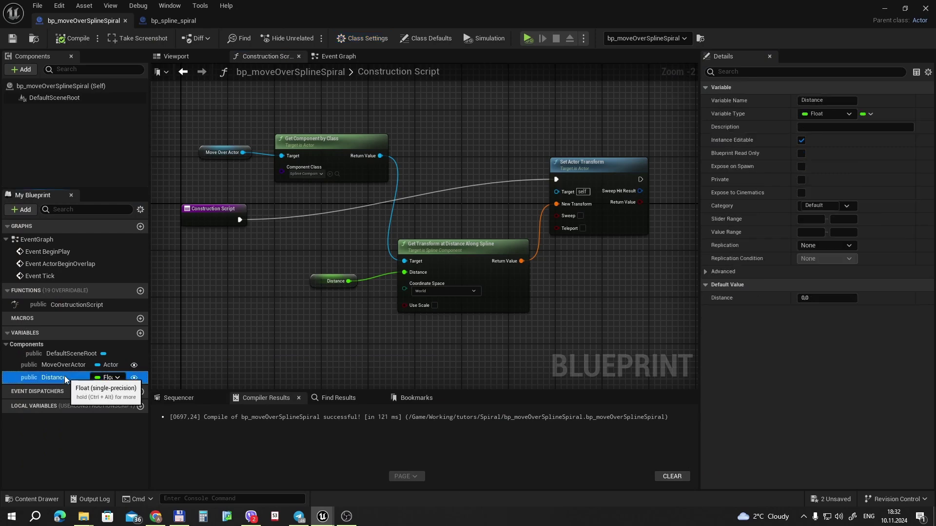
left_click(802, 166)
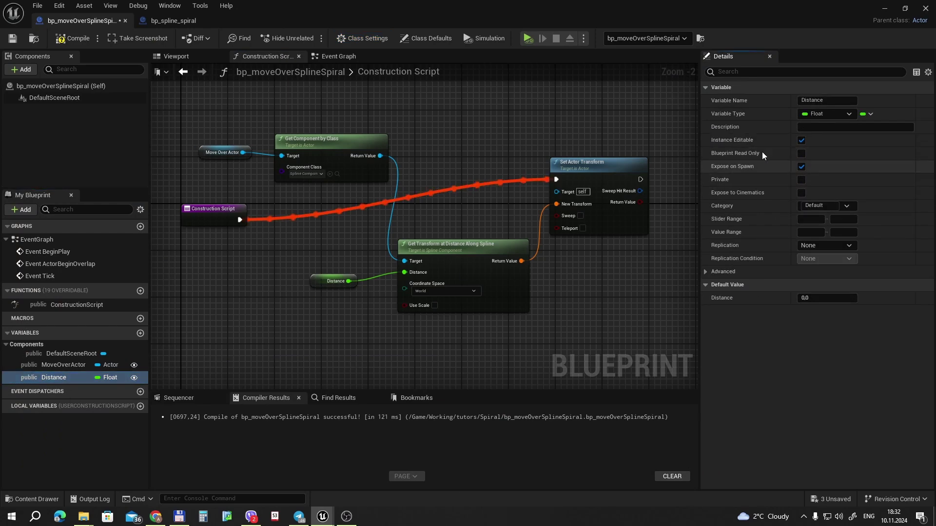
left_click(71, 40)
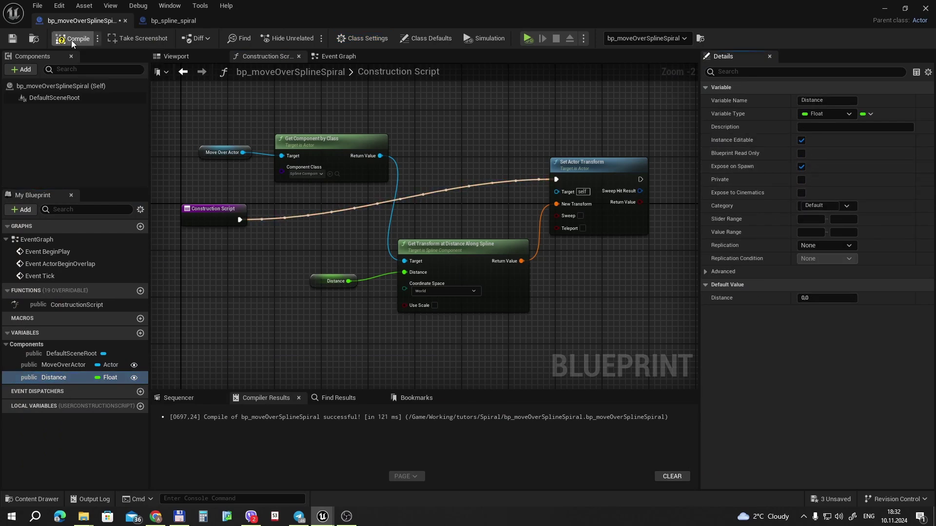
Step: Check whether Distance appears in the actor's Sequencer track list, then return to the Blueprint
key("alt+Tab")
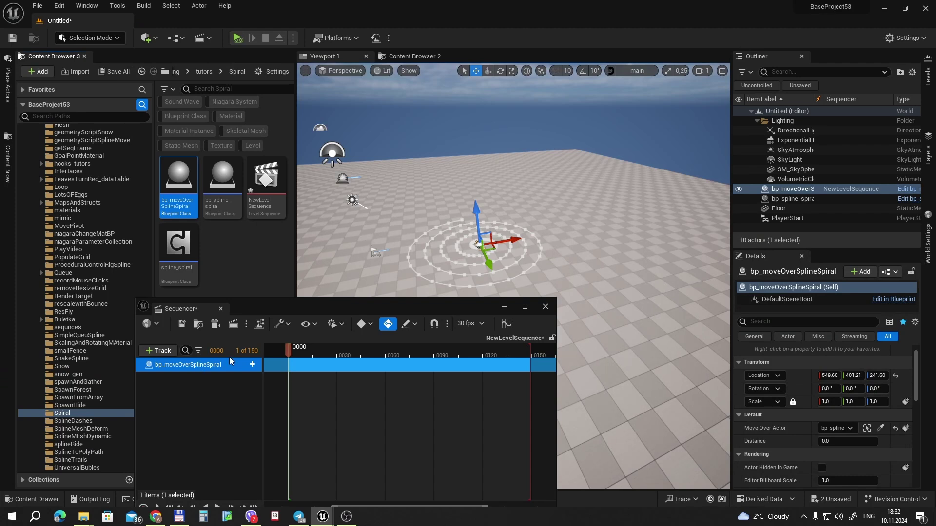
left_click(252, 365)
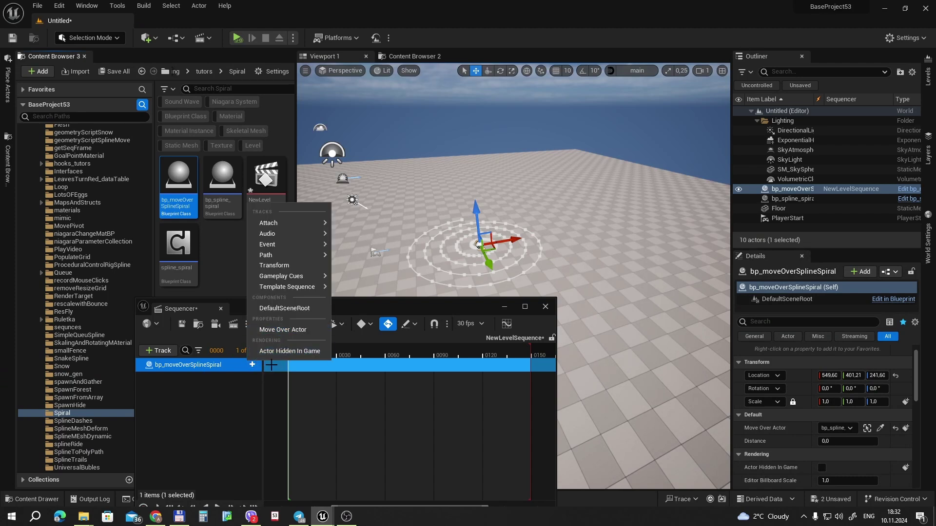
left_click(232, 407)
key("alt+Tab")
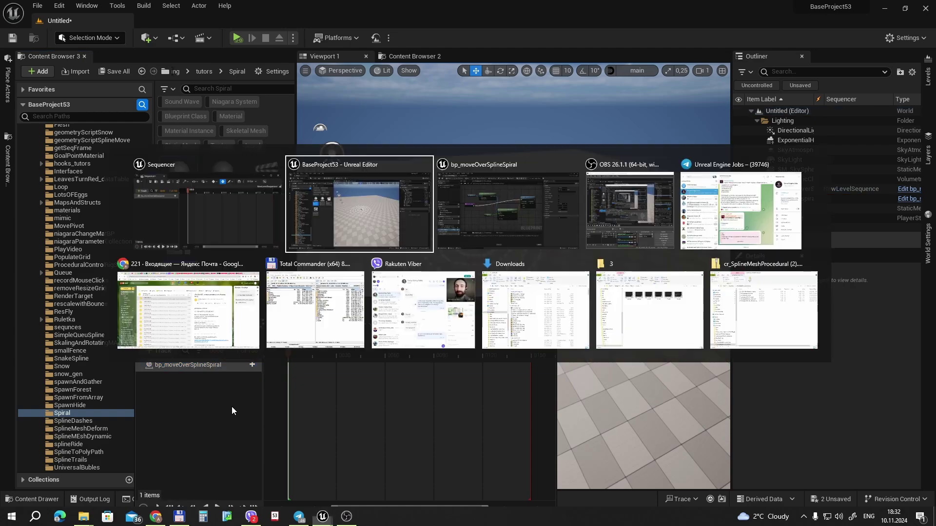
key("alt+Tab")
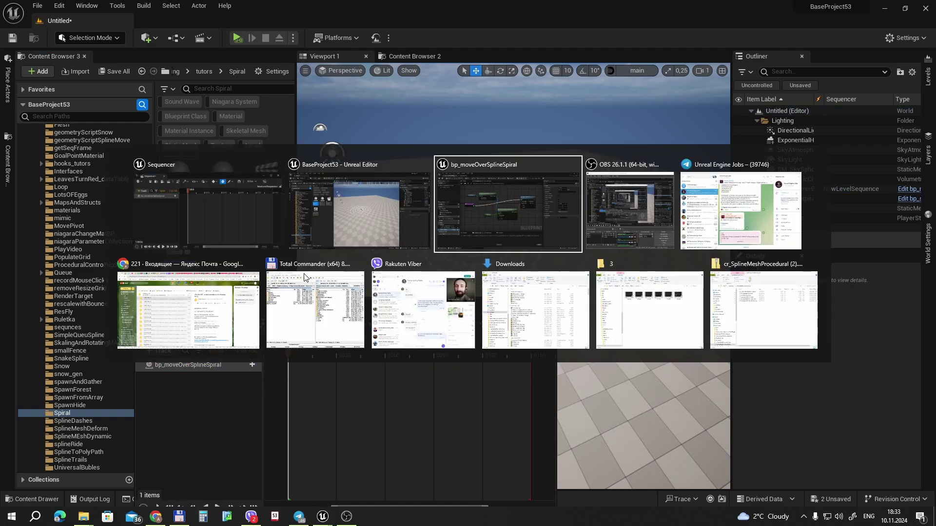
Step: Switch Distance from Expose on Spawn to Expose to Cinematics
double_click(71, 378)
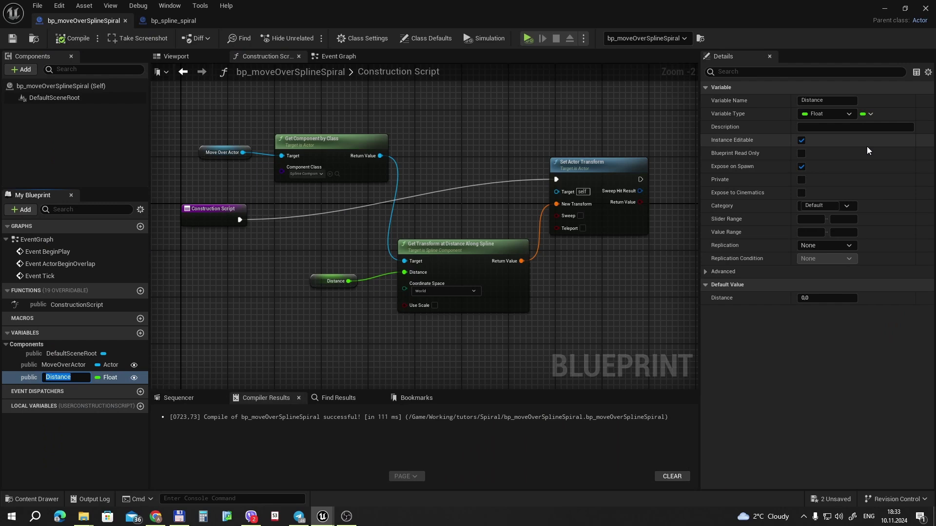
left_click(802, 167)
left_click(802, 193)
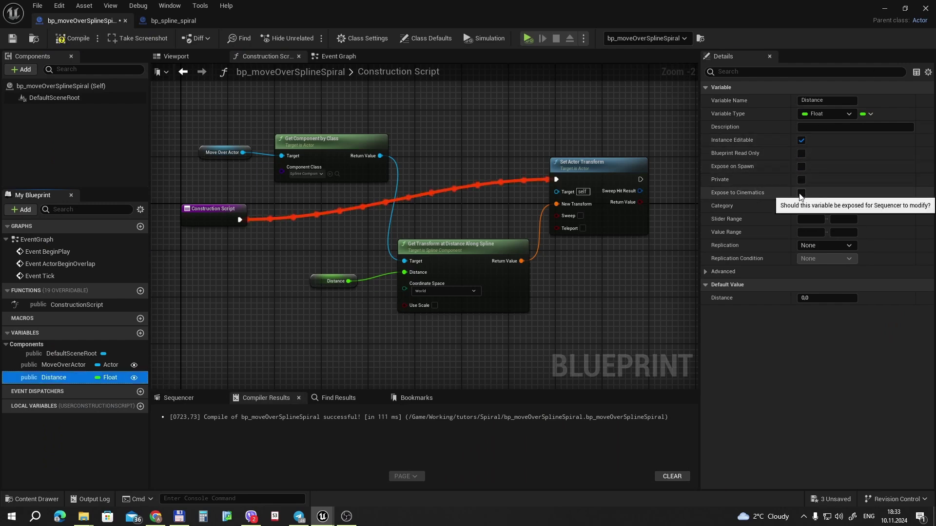
Step: Add a Distance track and key it from 0 to 4308.8 at frame 36, then preview frame 4
left_click(884, 8)
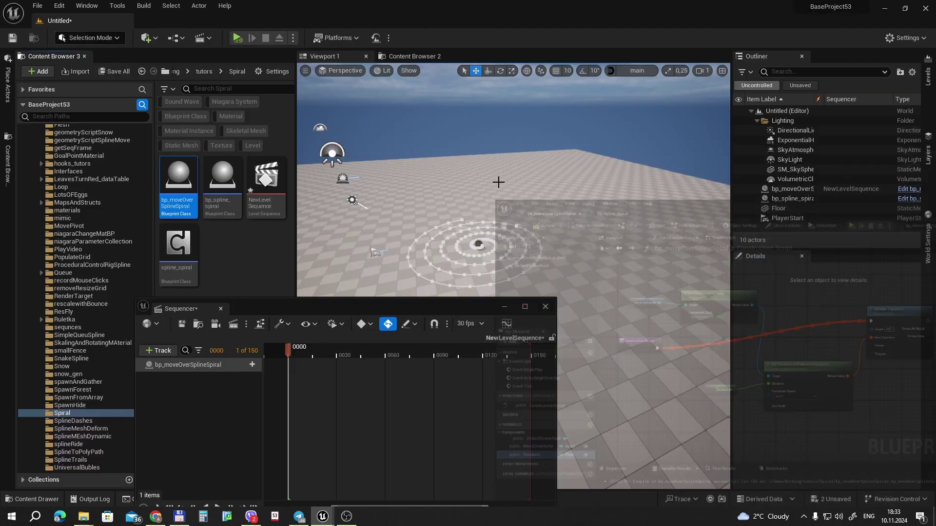
left_click(252, 365)
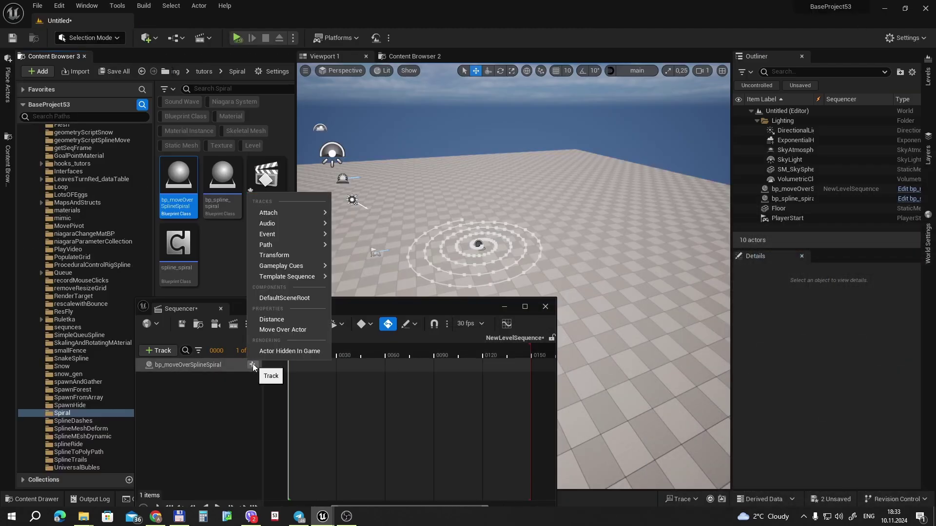
left_click(279, 321)
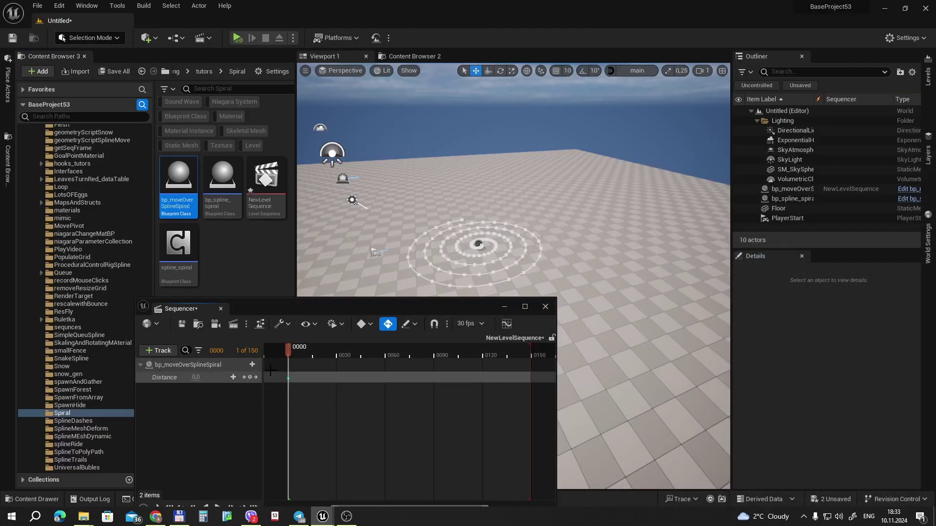
left_click_drag(312, 347, 347, 347)
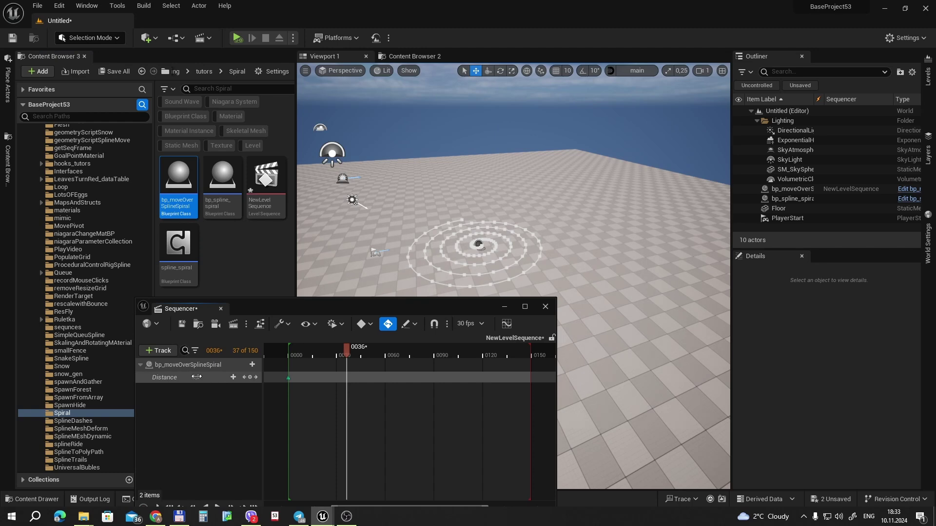
left_click_drag(204, 378, 219, 377)
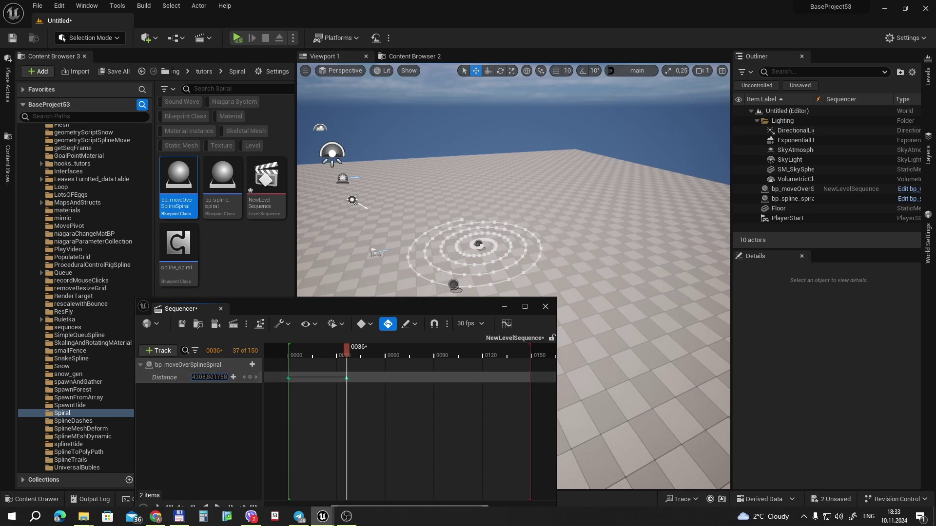
key("Return")
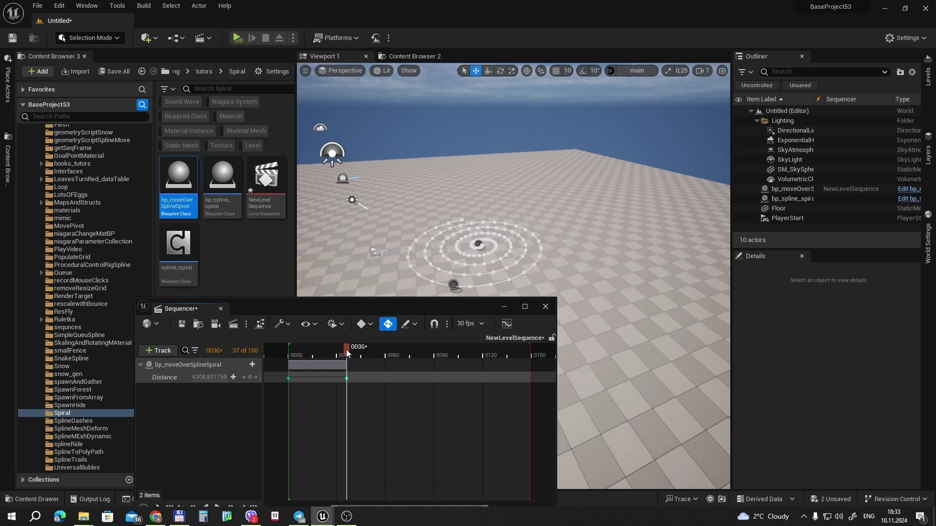
mouse_move(347, 350)
left_mouse_down()
mouse_move(295, 350)
mouse_move(336, 353)
mouse_move(325, 357)
left_mouse_up()
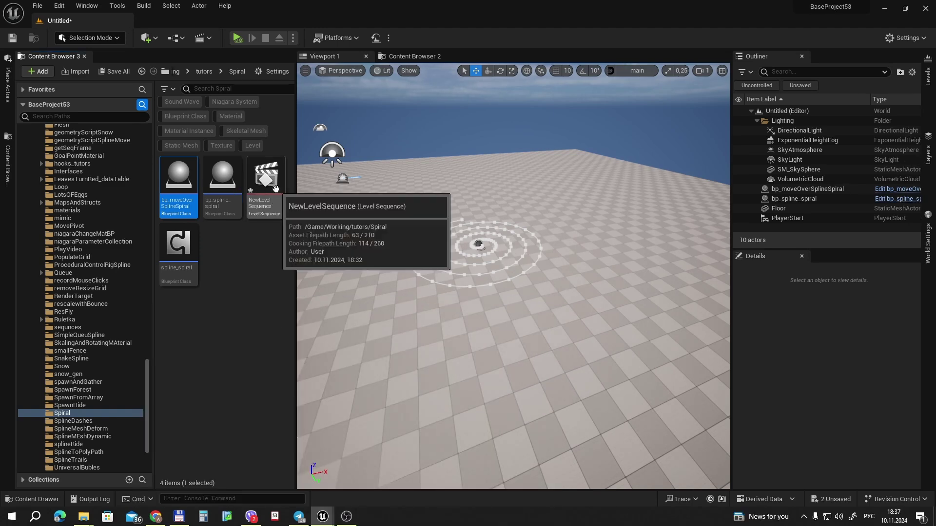
Step: Place Cube actors from Place Actors > Shapes beside the spiral and reopen bp_moveOverSplineSpiral
left_click(6, 88)
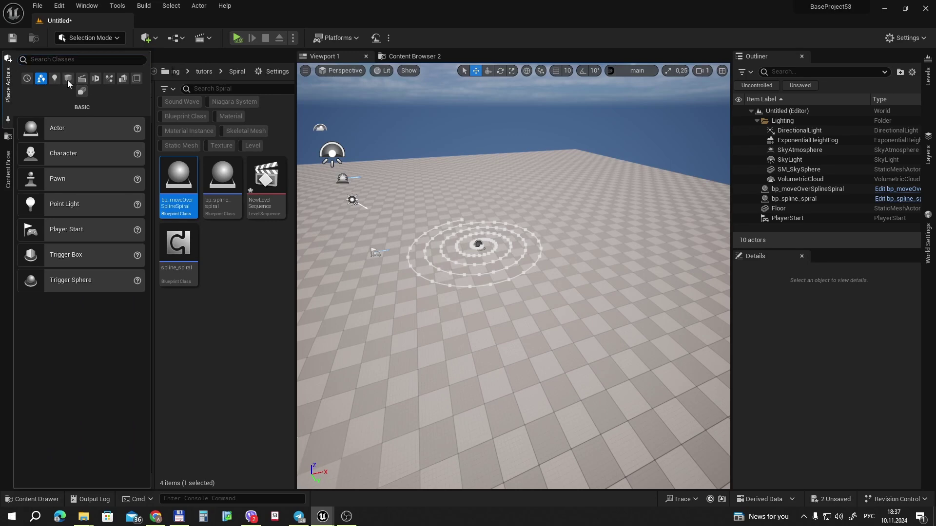
left_click(71, 79)
mouse_move(32, 133)
left_mouse_down()
mouse_move(465, 325)
mouse_move(448, 316)
mouse_move(509, 313)
mouse_move(584, 276)
mouse_move(617, 312)
left_mouse_up()
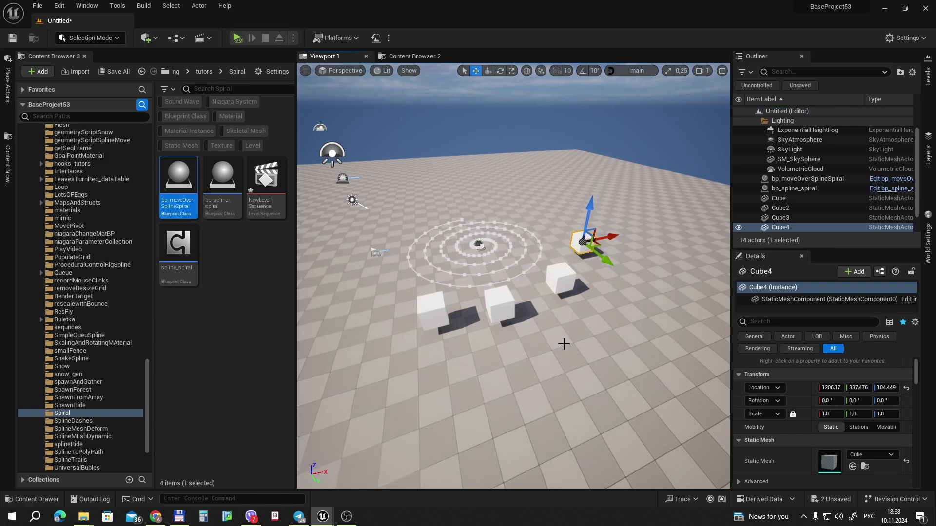
double_click(180, 185)
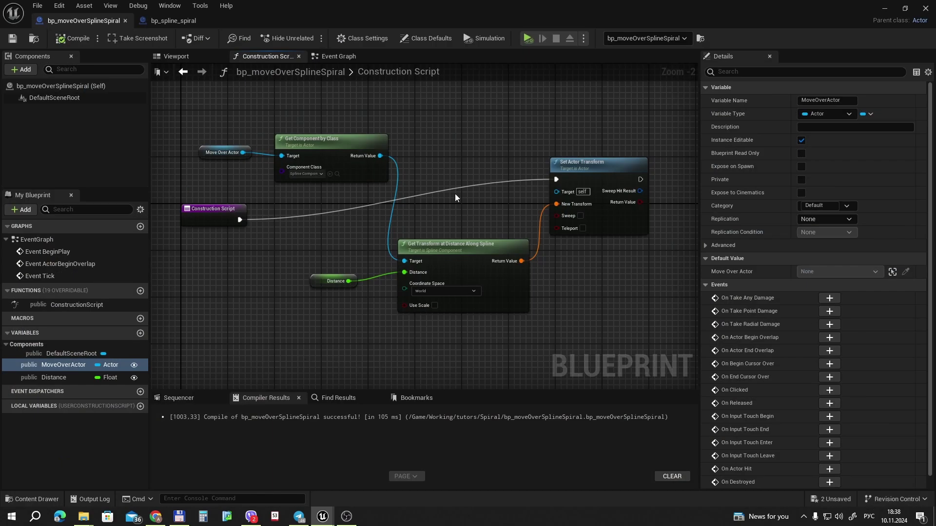
Step: Add an Actor variable named ObjectTpo Move, make it Instance Editable, and compile
left_click(140, 334)
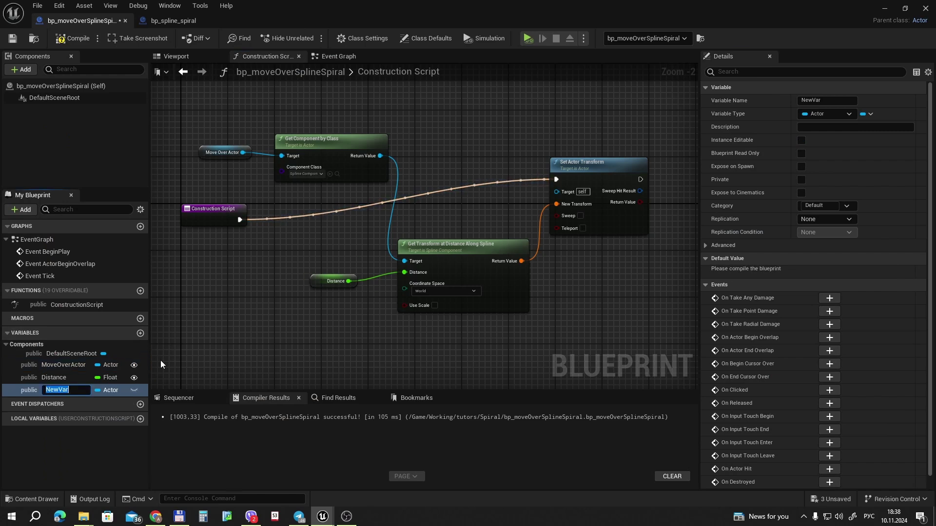
key("alt+shift")
type("Object")
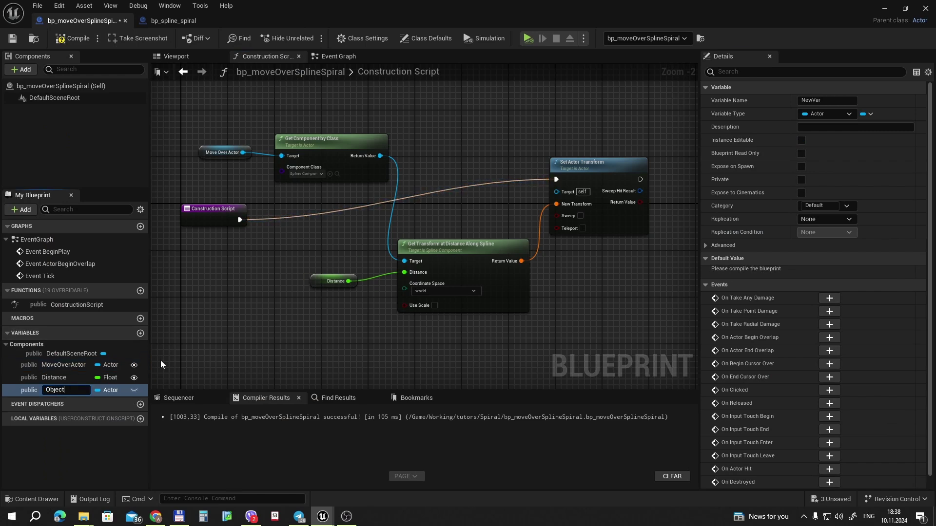
type("Tpo Move")
key("Return")
left_click(134, 390)
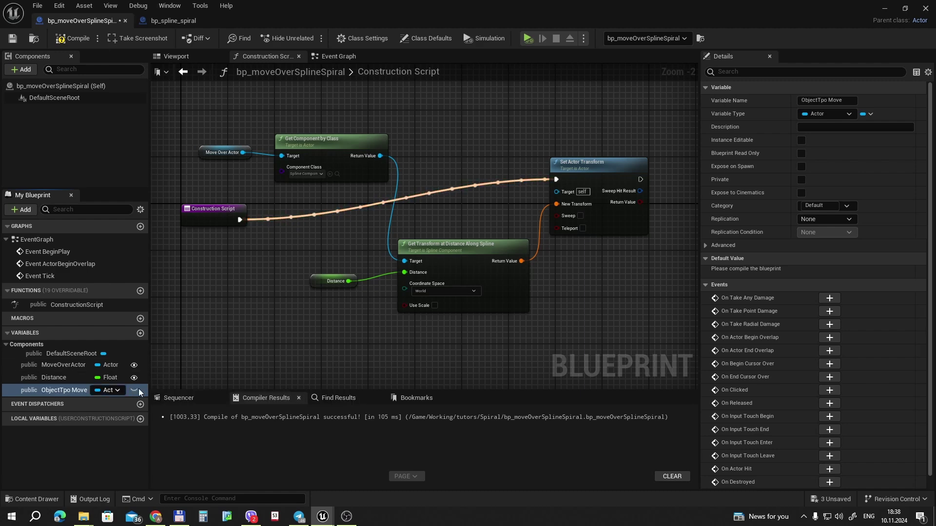
left_click(72, 38)
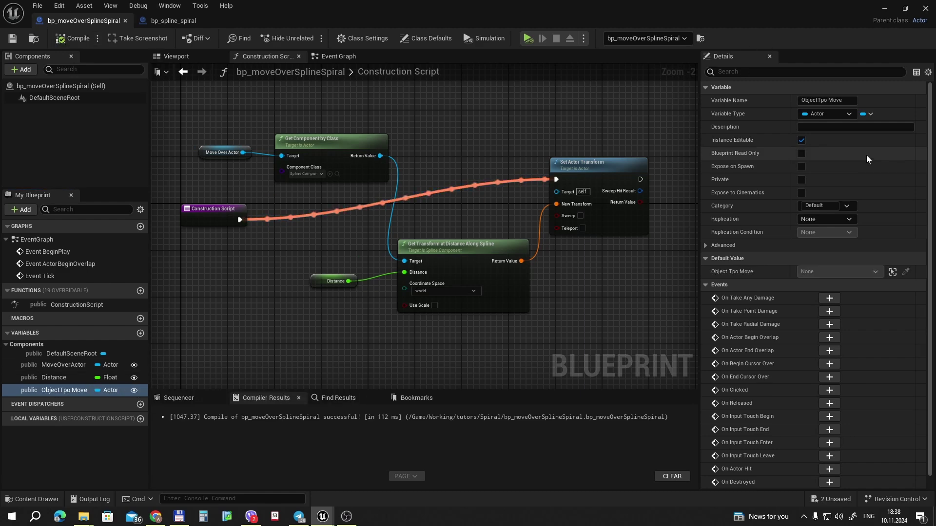
Step: Select the spiral blueprint actor in the level and pick Cube for its Object Tpo Move
left_click(883, 11)
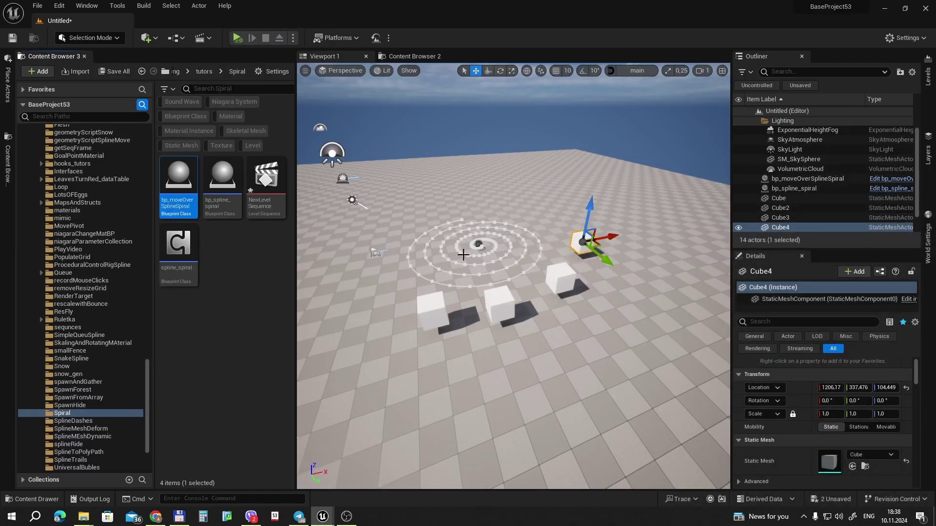
left_click(829, 179)
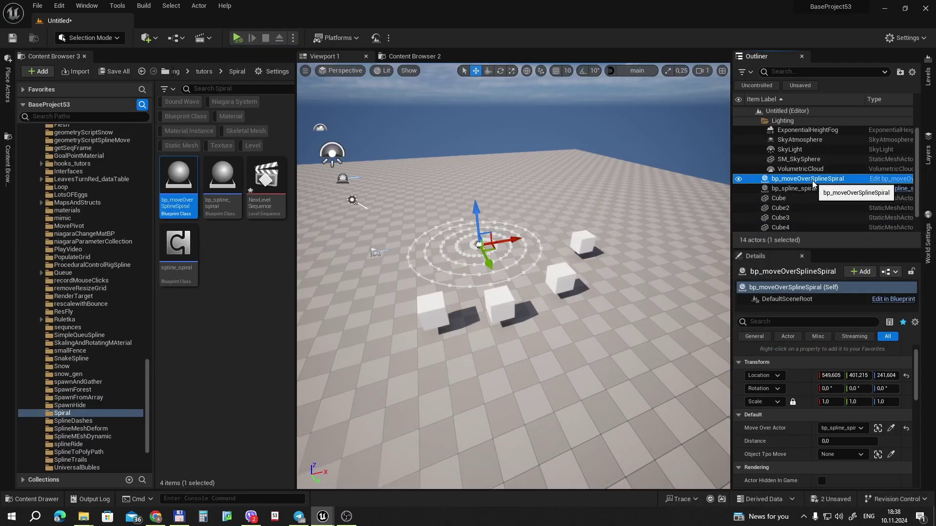
left_click_drag(485, 244, 553, 398)
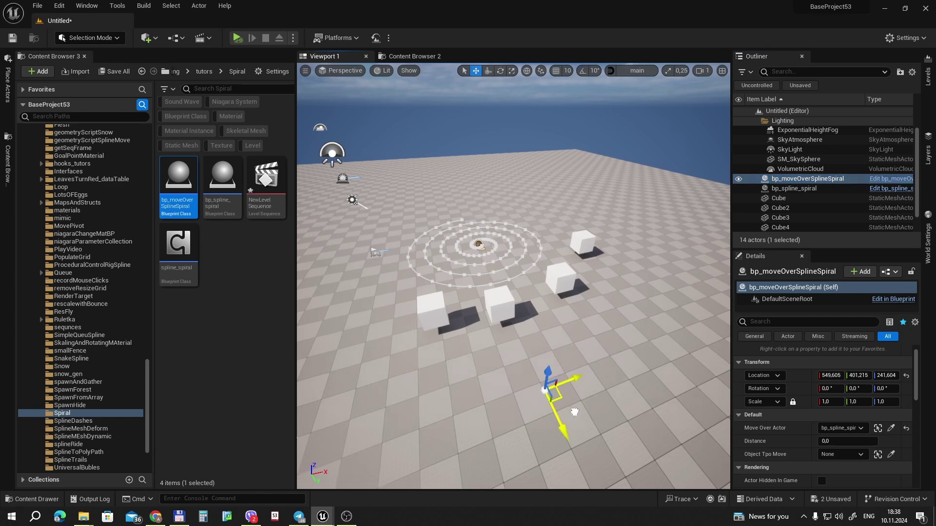
left_click(891, 429)
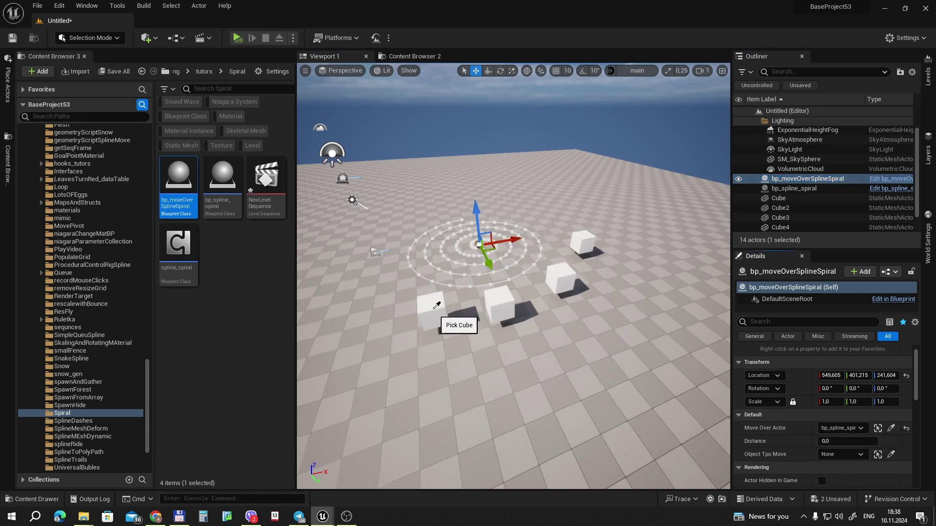
left_click(890, 455)
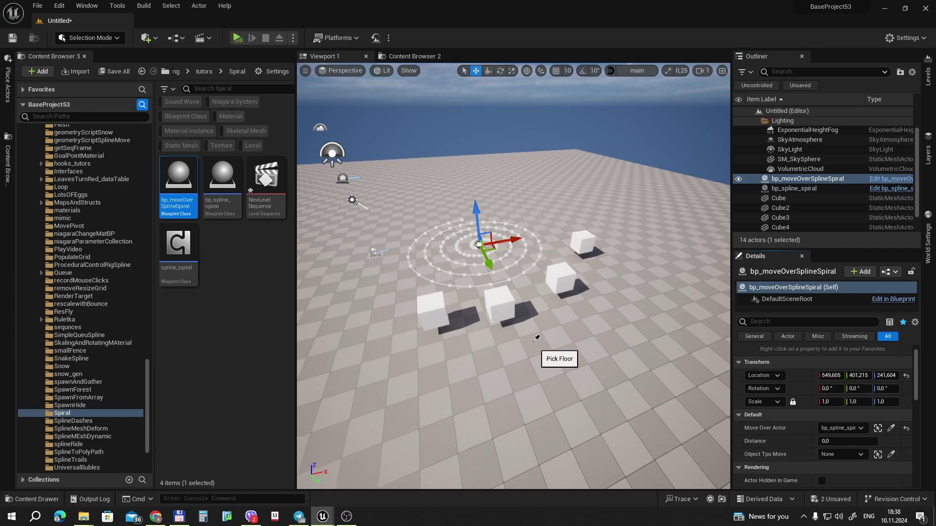
left_click(433, 308)
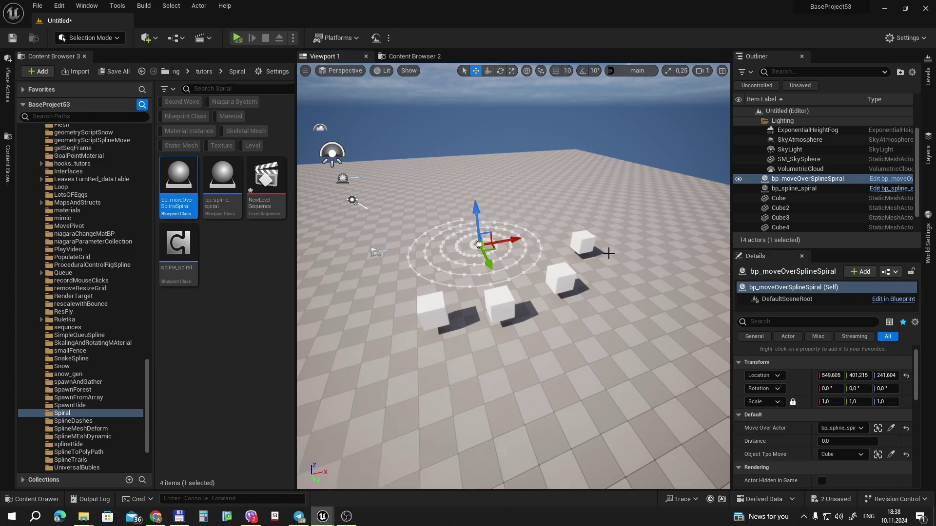
key("alt+Tab")
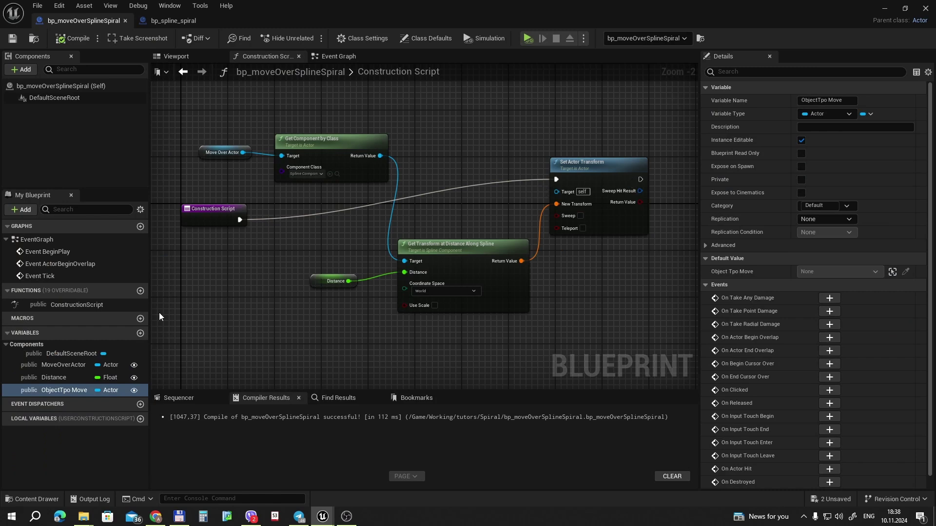
Step: Feed an ObjectTpo Move getter into Set Actor Transform's Target, compile, and set Distance to 2125.8
mouse_move(64, 390)
left_mouse_down()
mouse_move(628, 229)
mouse_move(557, 192)
left_mouse_up()
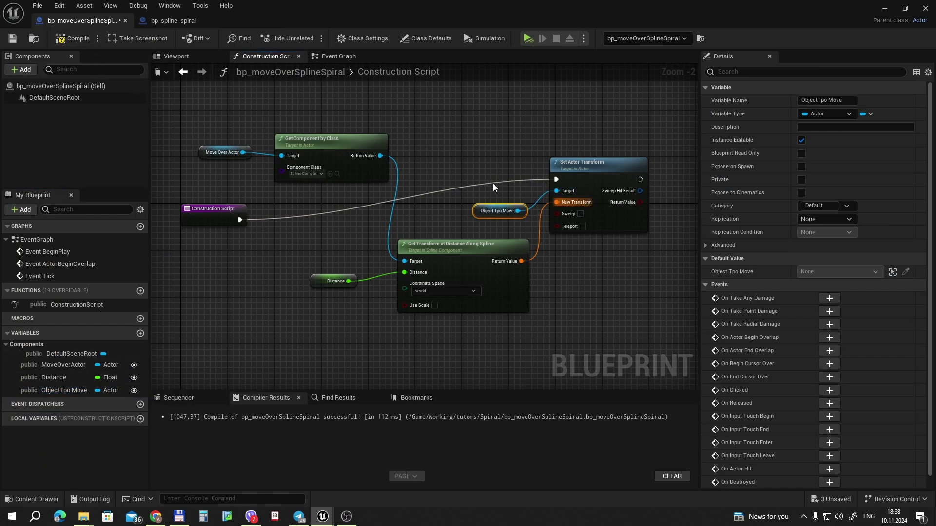
left_click(72, 38)
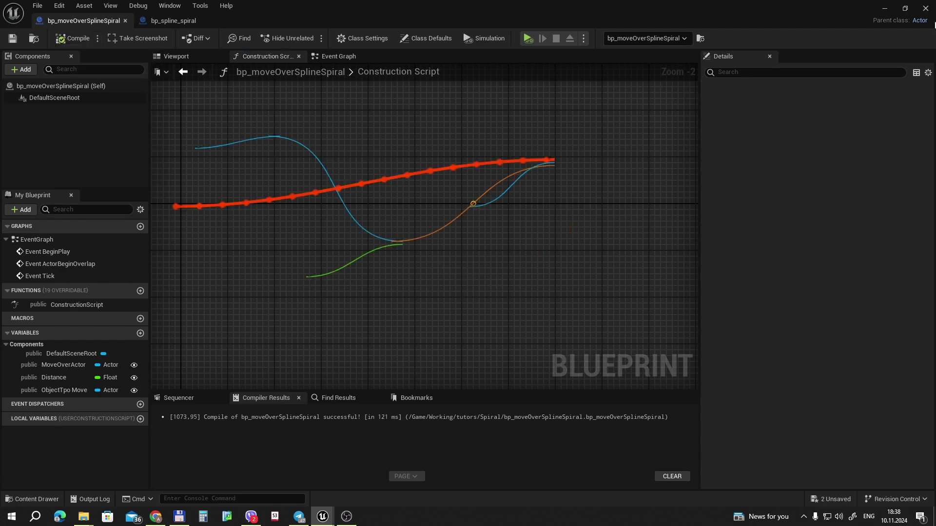
left_click(885, 9)
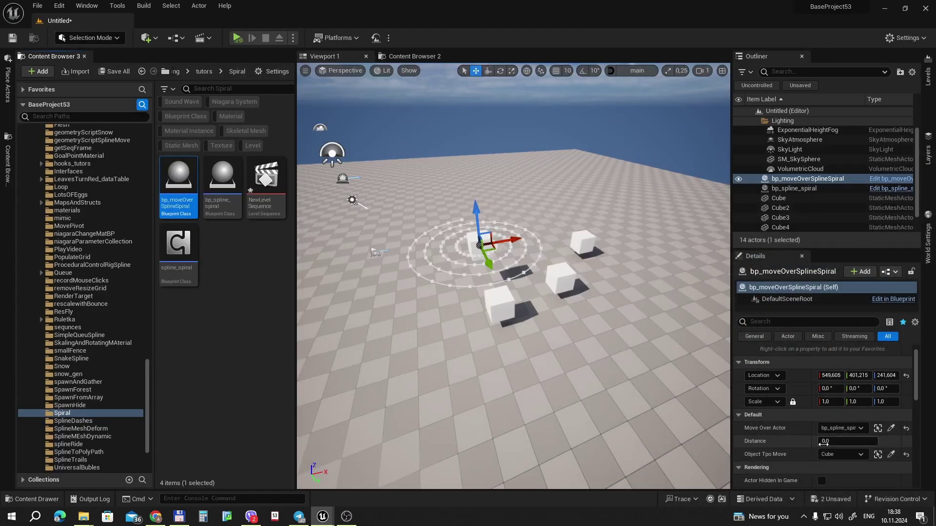
mouse_move(839, 441)
left_mouse_down()
mouse_move(868, 441)
mouse_move(851, 441)
left_mouse_up()
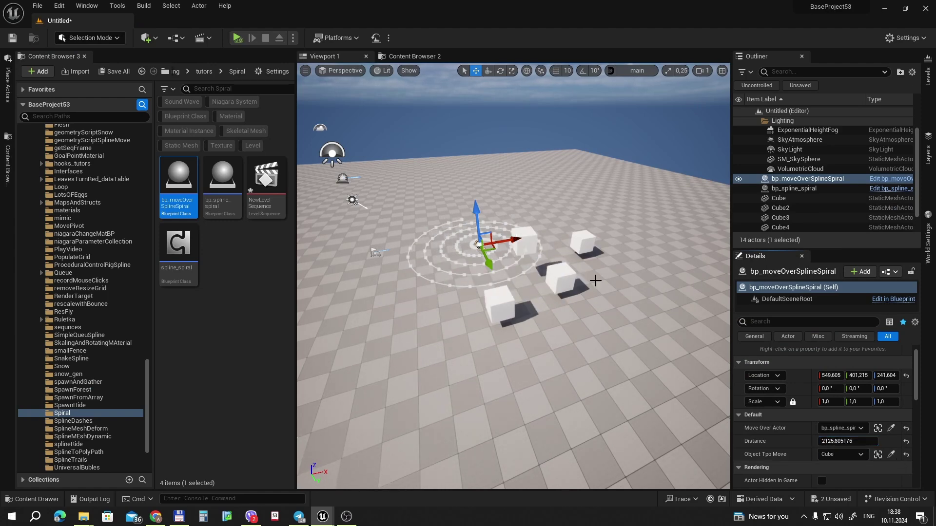
key("alt+Tab")
key("alt+Tab")
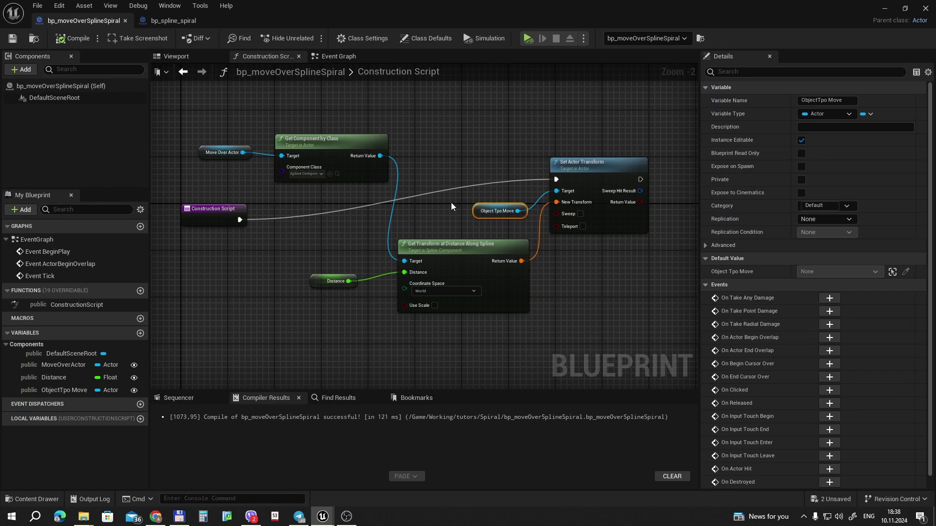
Step: Delete the ObjectTpo Move getter, change the variable to an Actor array, and compile
left_click(476, 211)
key("Delete")
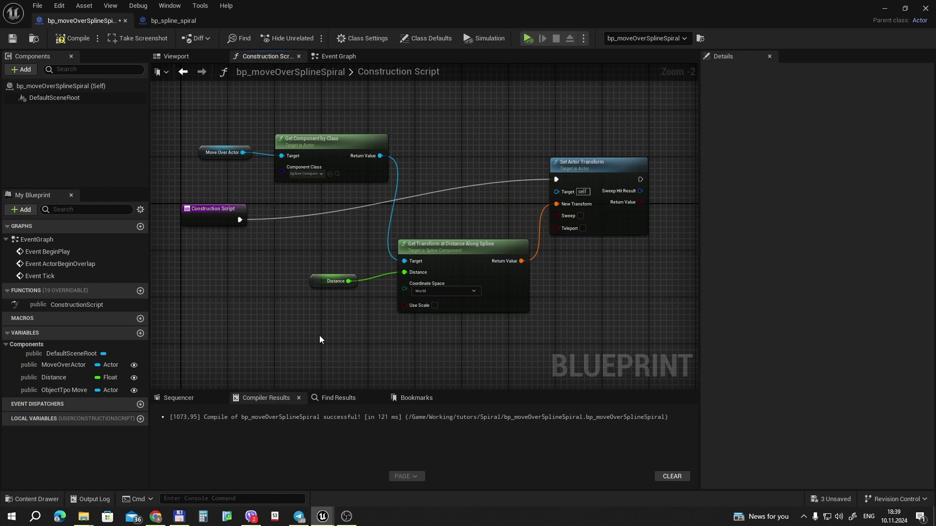
left_click(63, 390)
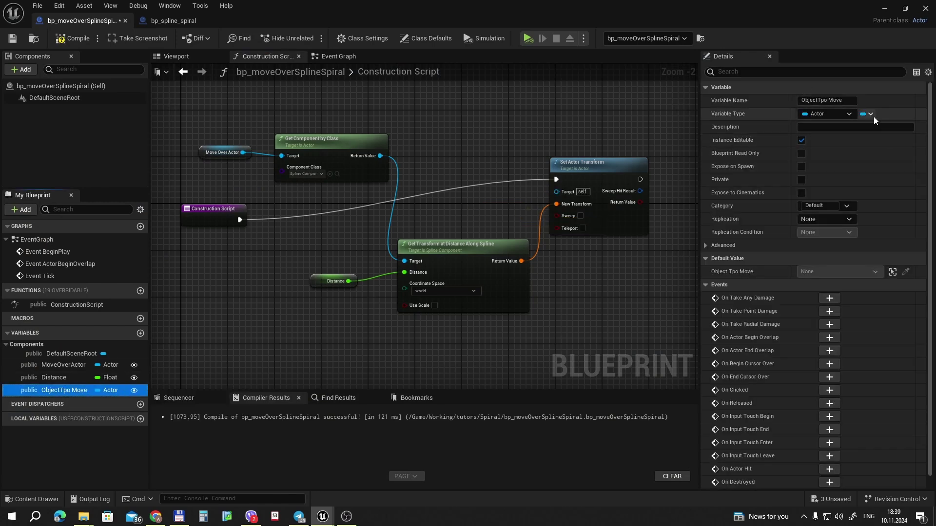
left_click(867, 114)
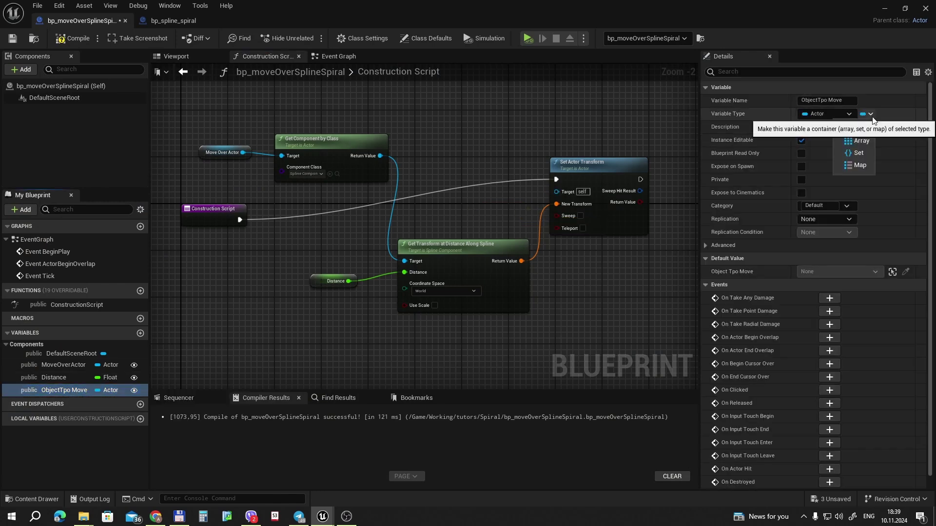
left_click(860, 141)
left_click(78, 39)
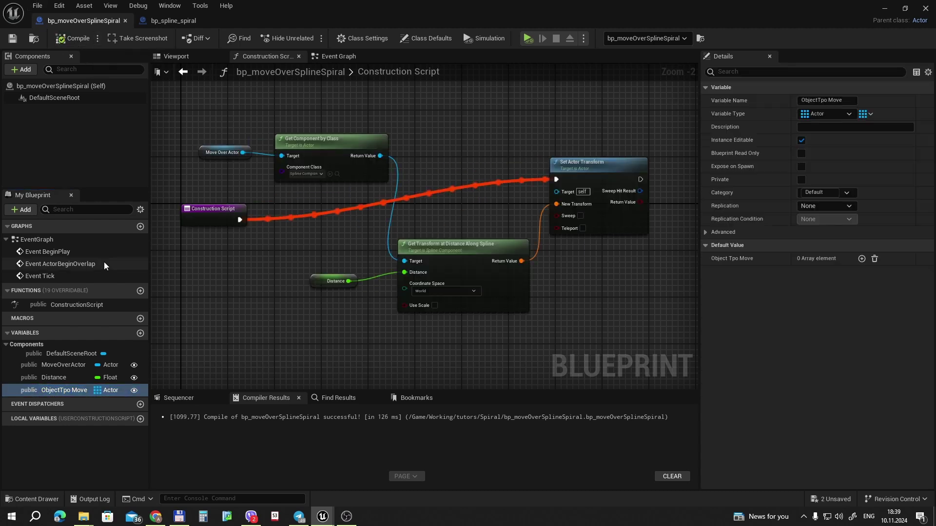
Step: Pan the graph and move the Set Actor Transform node further right
mouse_move(73, 390)
left_mouse_down()
mouse_move(104, 372)
mouse_move(59, 393)
left_mouse_up()
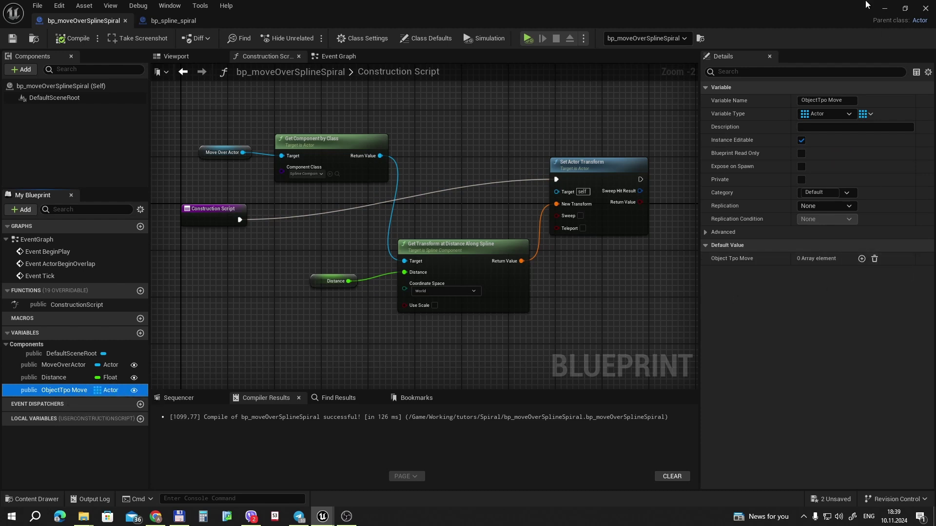
right_click_drag(599, 271, 491, 309)
left_click_drag(485, 169, 560, 175)
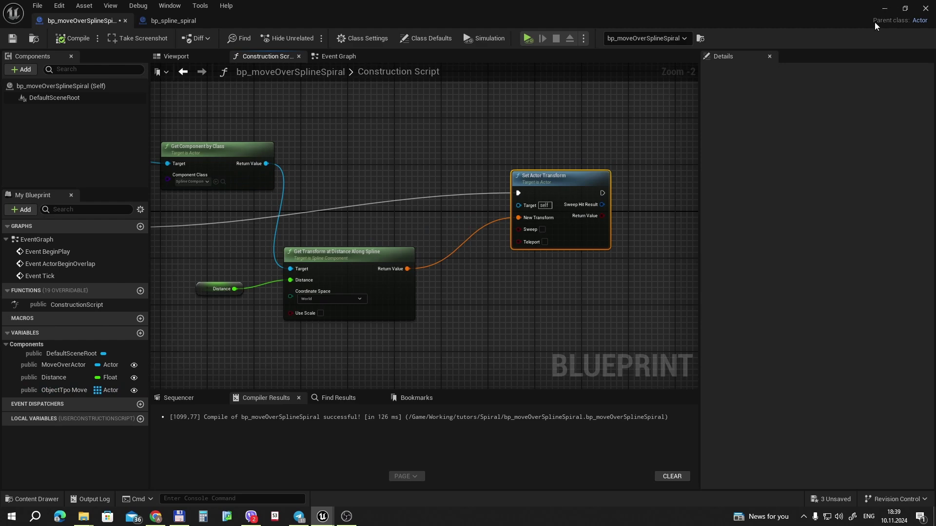
Step: Add four elements to the spiral actor's Object Tpo Move array
left_click(884, 8)
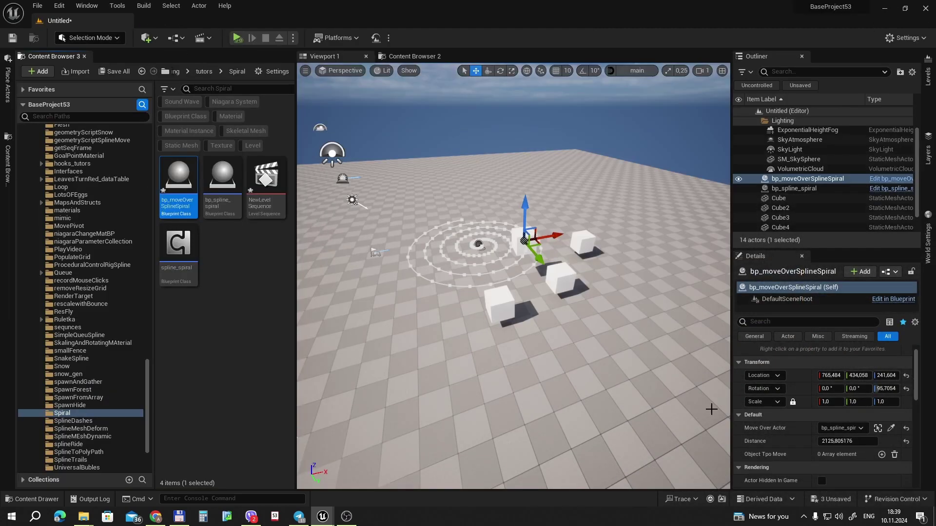
left_click(882, 457)
left_click(882, 458)
scroll(878, 458, "down", 2)
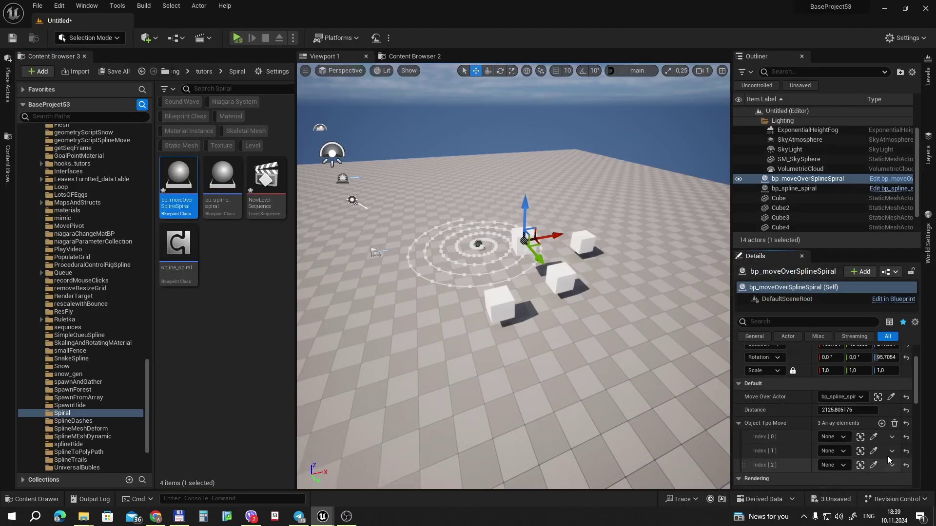
left_click(882, 424)
Step: Assign Cube2, Cube3, Cube and Cube4 to array indices 0 through 3
left_click(873, 437)
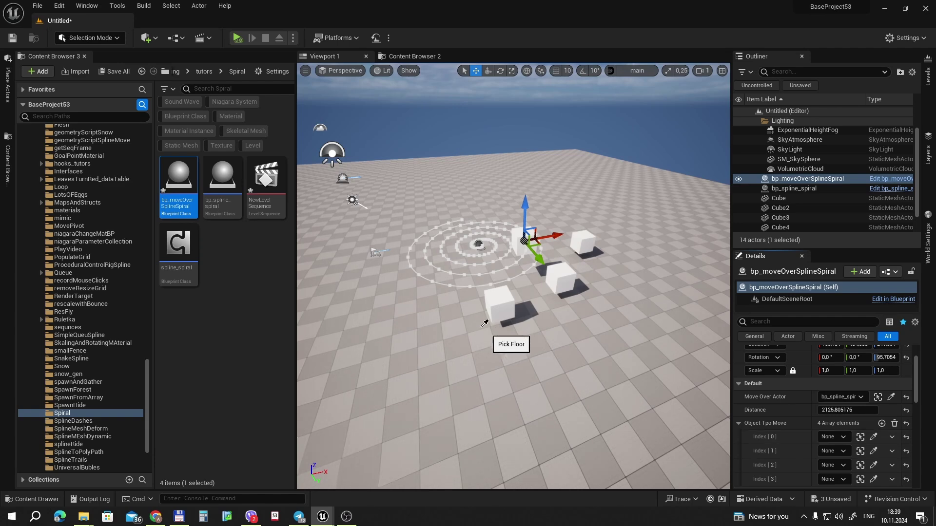
left_click(497, 304)
left_click(874, 451)
left_click(555, 275)
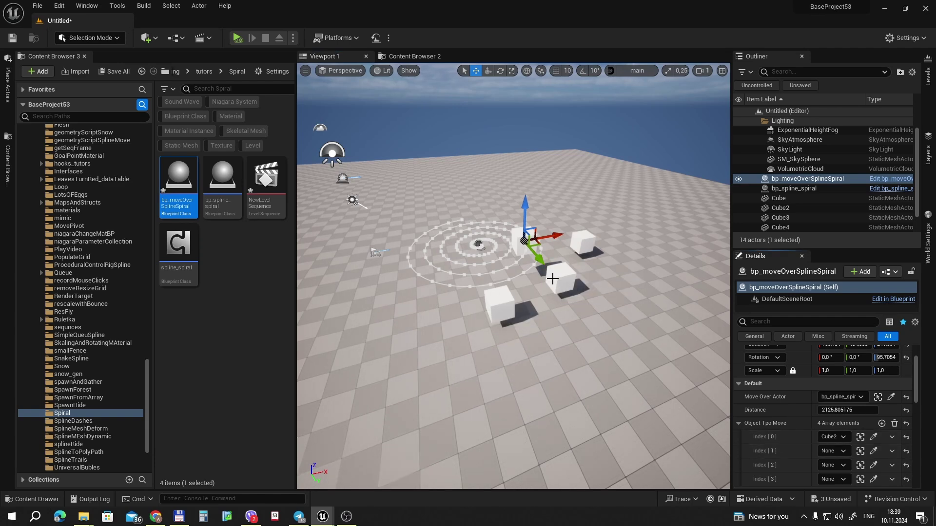
left_click(874, 469)
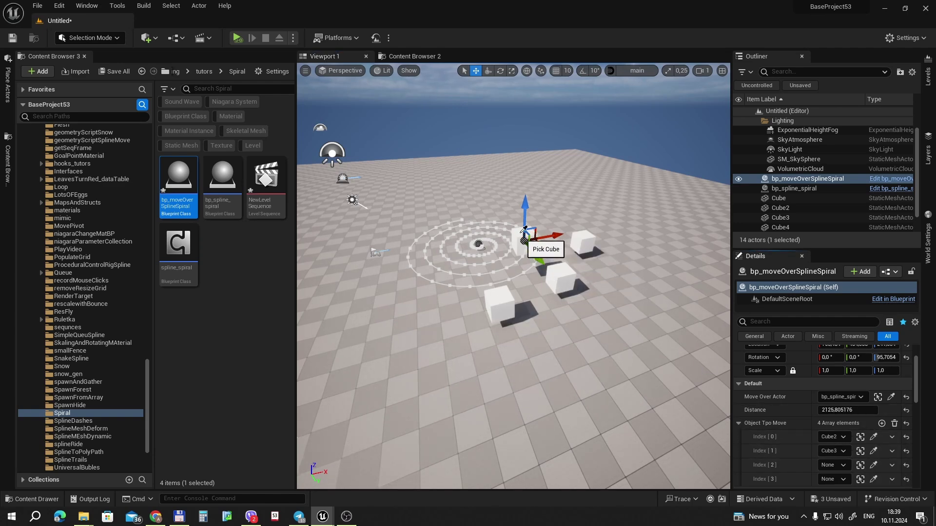
left_click(536, 244)
left_click(874, 480)
left_click(585, 246)
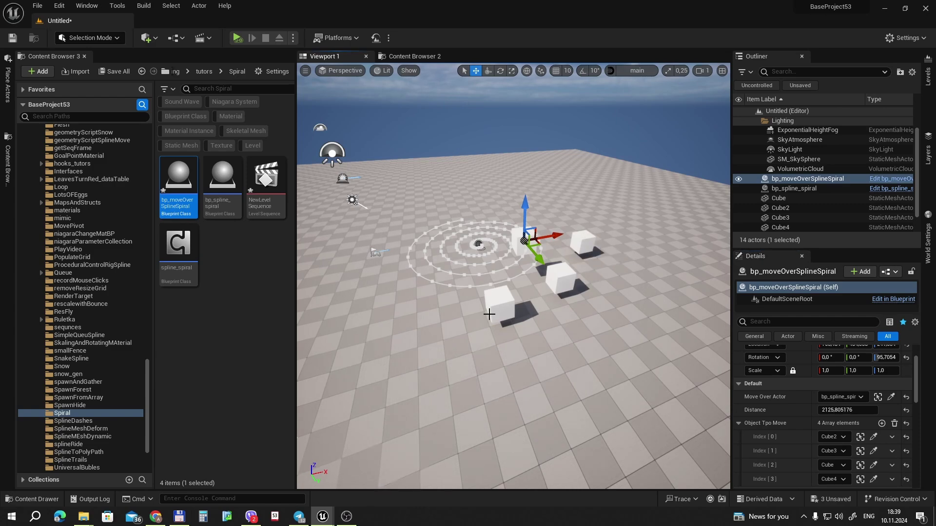
Step: Drop an Object Tpo Move getter into the graph and add a For Each Loop over it
key("alt+Tab")
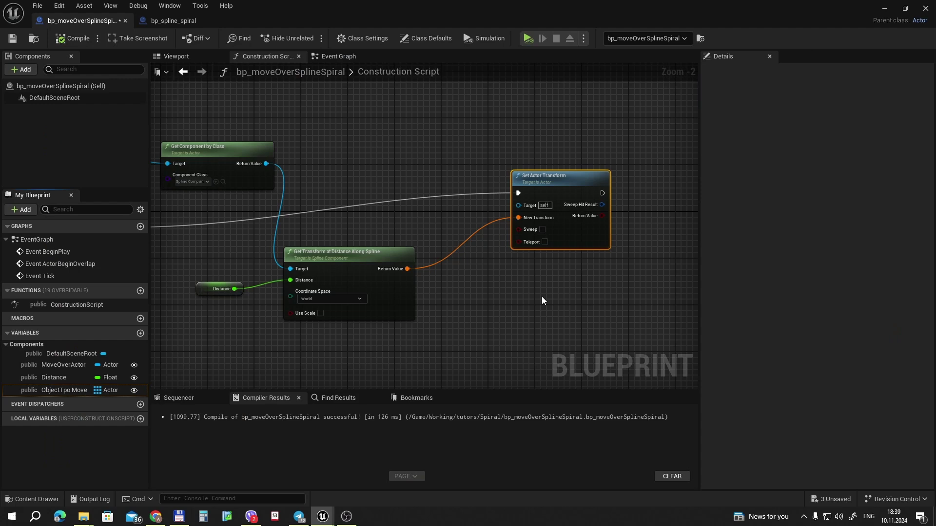
mouse_move(542, 296)
right_mouse_down()
mouse_move(604, 209)
mouse_move(548, 184)
right_mouse_up()
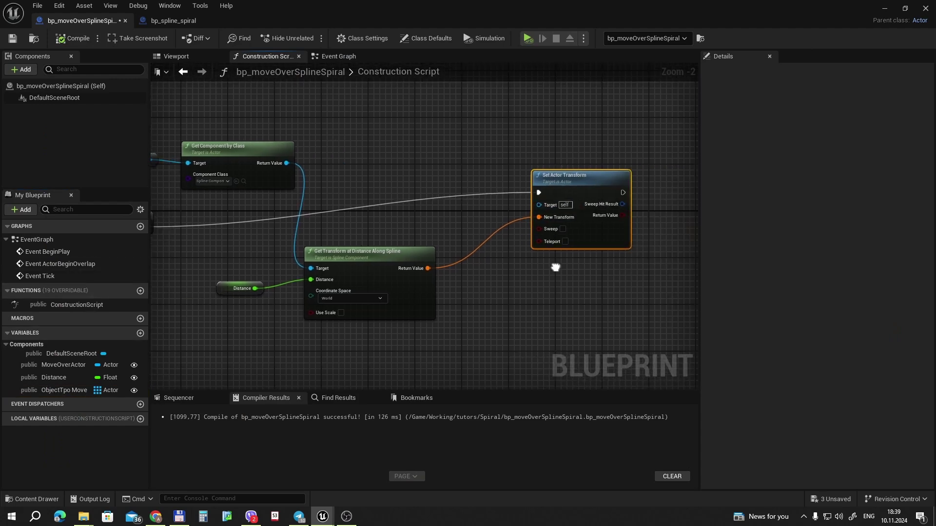
left_click_drag(547, 185, 588, 208)
mouse_move(64, 390)
left_mouse_down()
mouse_move(423, 179)
mouse_move(502, 157)
left_mouse_up()
left_click(454, 183)
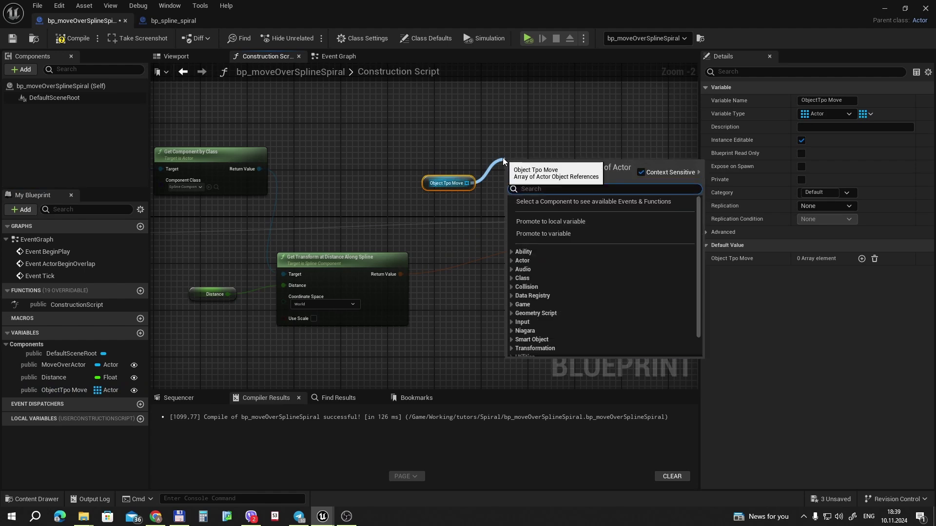
type("for each")
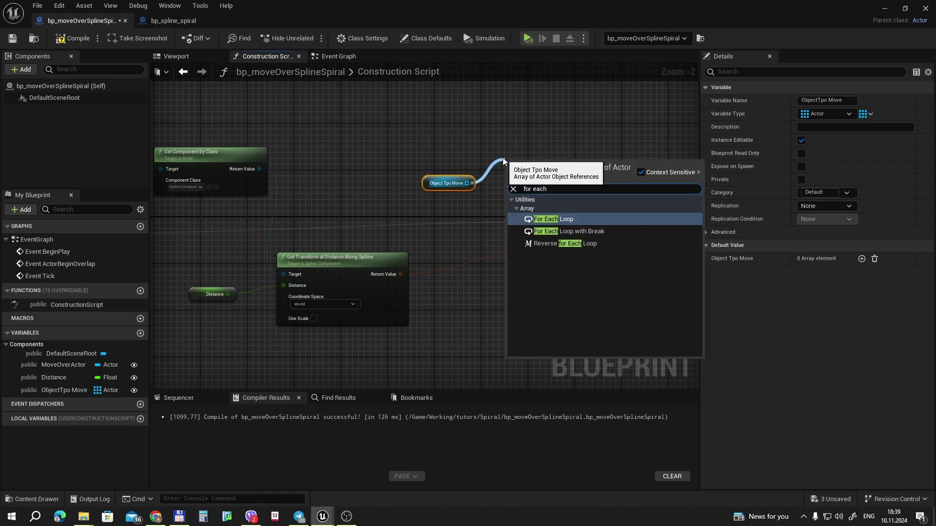
left_click(584, 219)
Step: Wire Construction Script into the loop, and Loop Body and Array Element into Set Actor Transform
left_click_drag(589, 210, 633, 212)
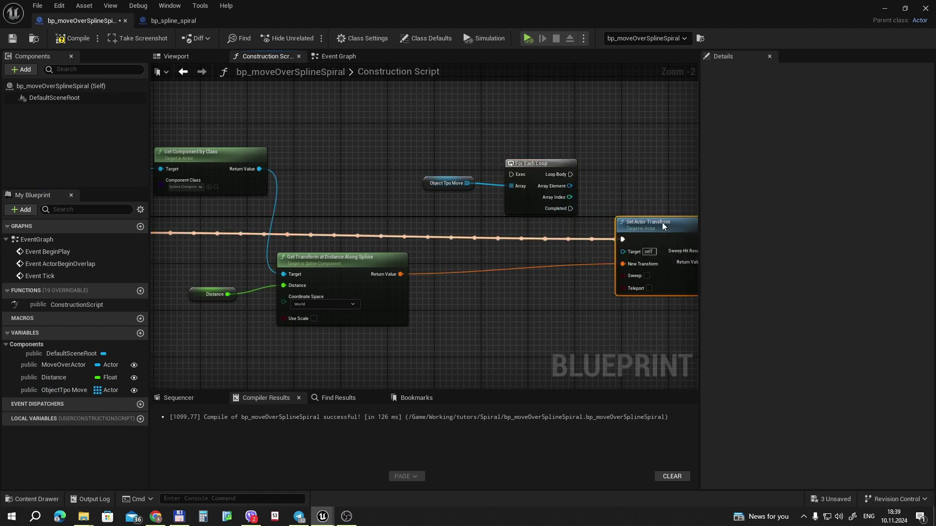
right_click_drag(483, 166, 540, 180)
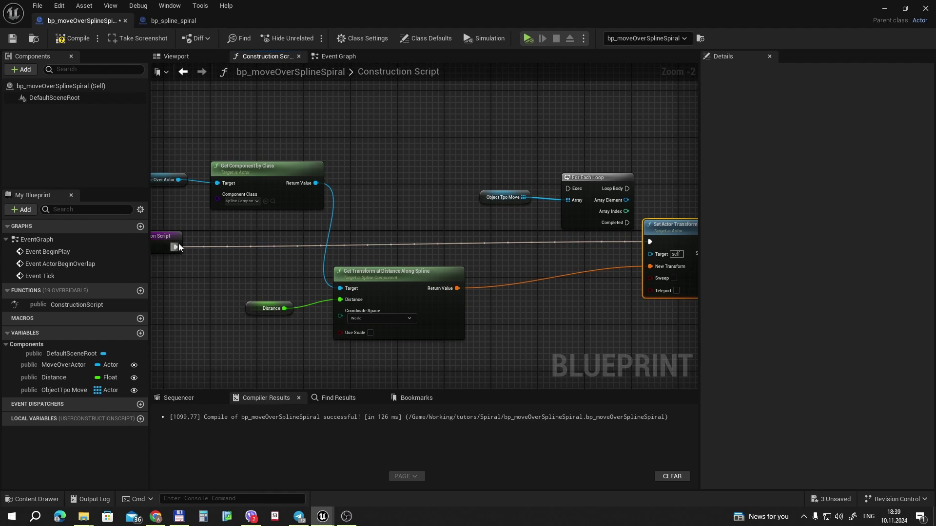
left_click_drag(176, 246, 568, 189)
right_click_drag(651, 141, 468, 146)
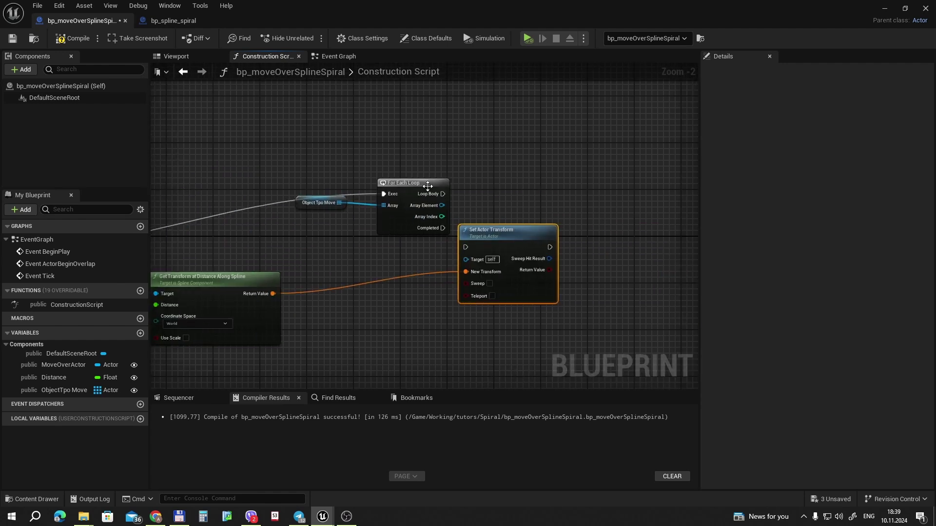
left_click_drag(427, 186, 361, 189)
left_click(319, 202, "shift")
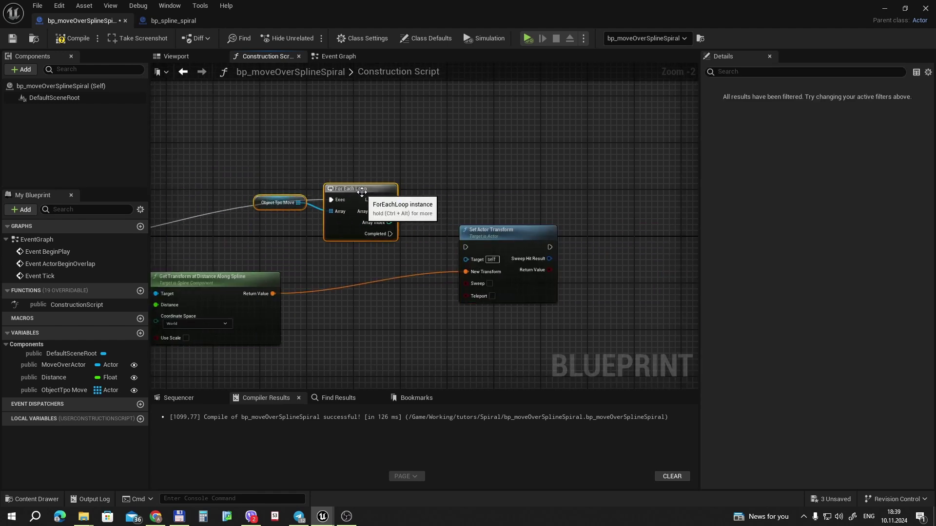
left_click_drag(493, 229, 497, 194)
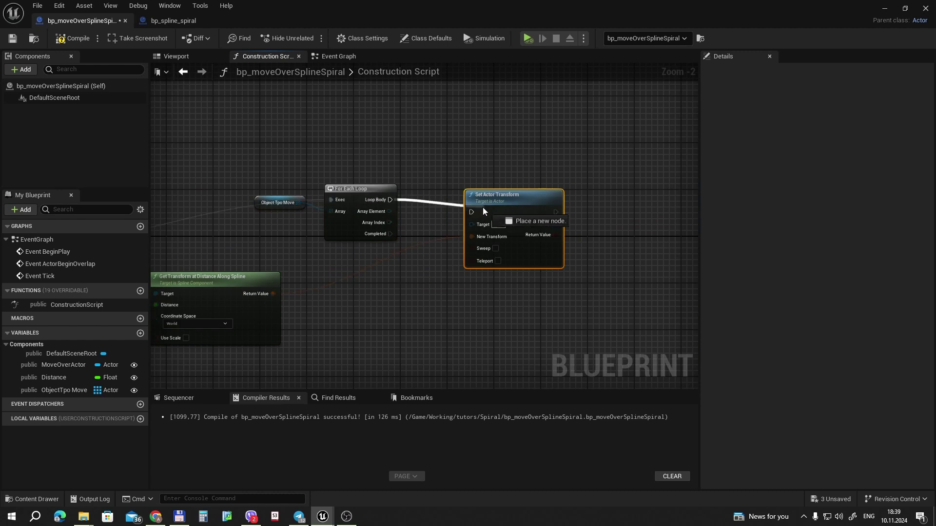
left_click_drag(388, 200, 472, 212)
left_click_drag(383, 214, 476, 226)
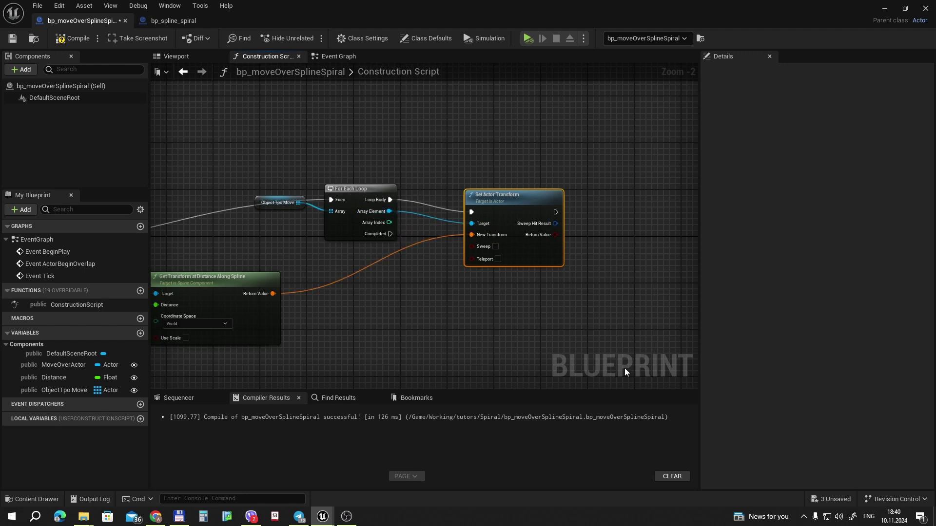
Step: Compile and test by dragging the level Distance value to about 1858.8
left_click(69, 38)
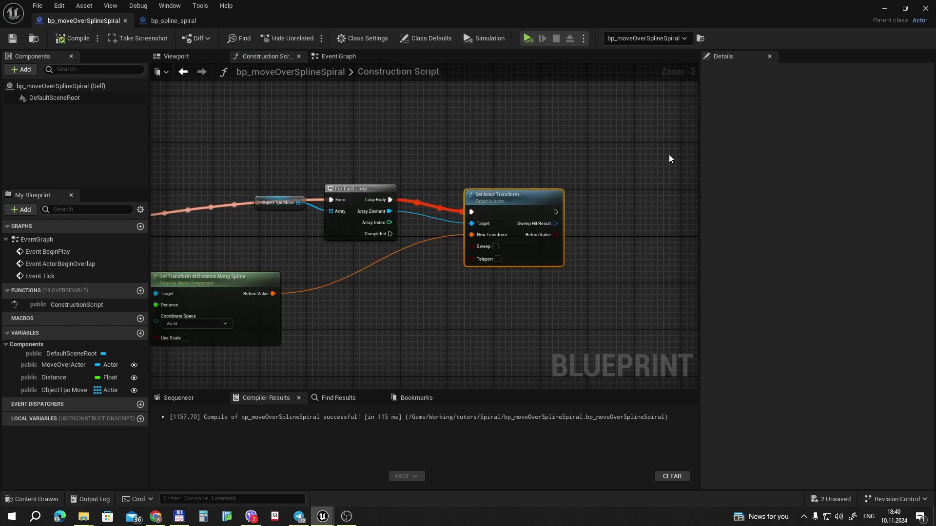
left_click(885, 9)
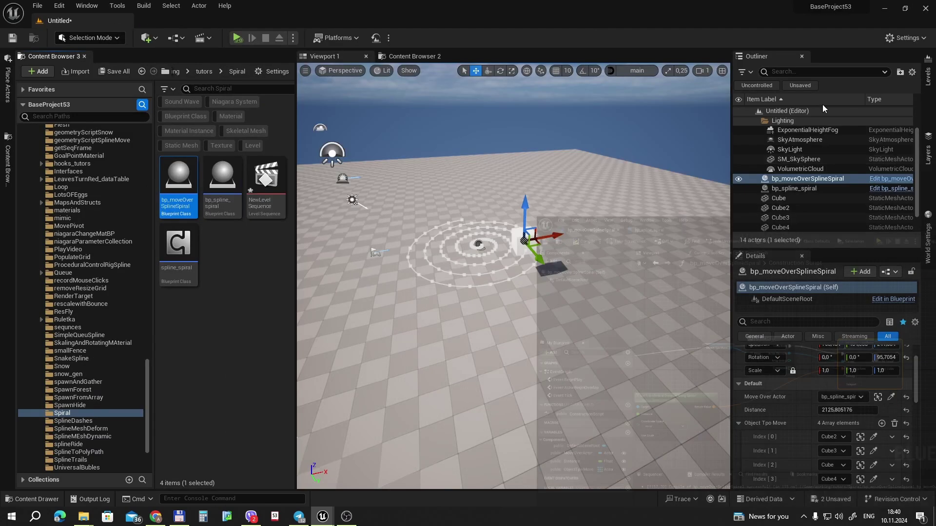
mouse_move(848, 410)
left_mouse_down()
mouse_move(877, 410)
mouse_move(840, 416)
left_mouse_up()
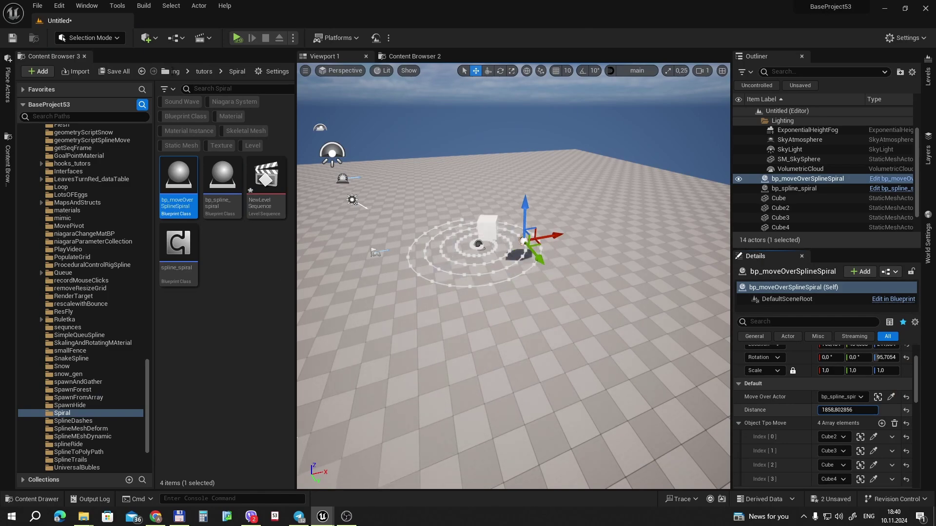
Step: Disconnect the Distance getter from the spline distance input and delete it
key("alt+Tab")
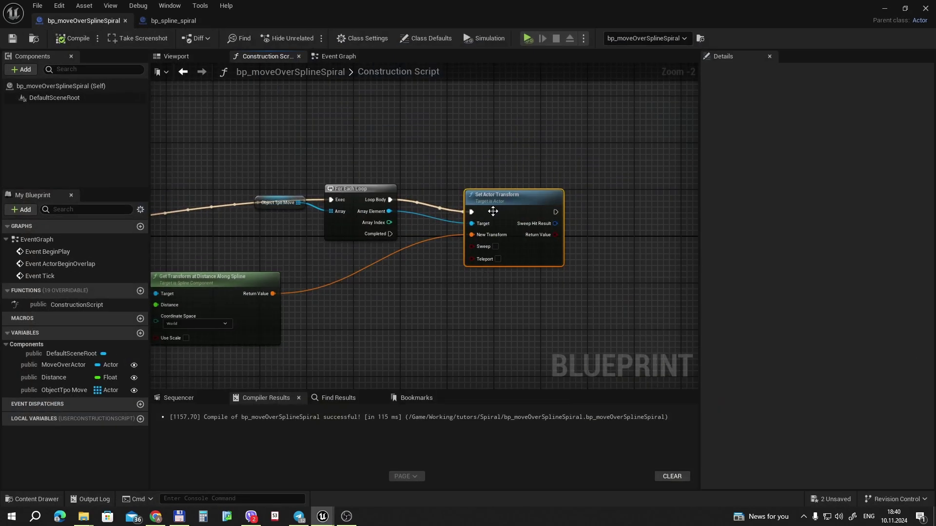
scroll(423, 308, "down", 1)
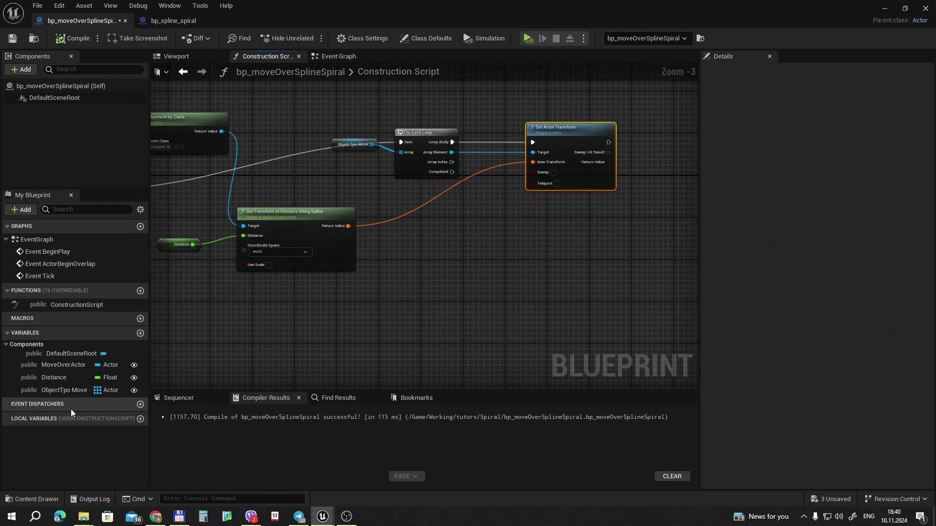
left_click(58, 379)
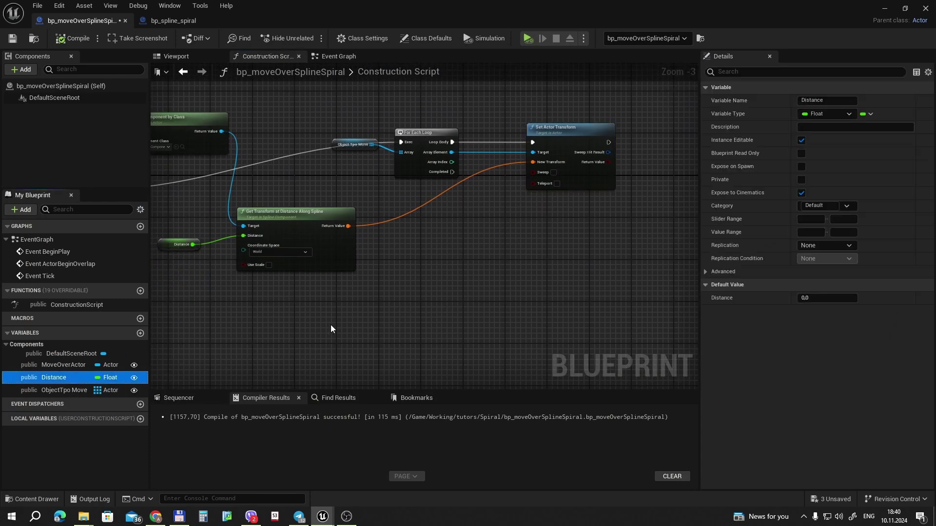
right_click_drag(331, 324, 429, 311)
left_click(341, 222, "alt")
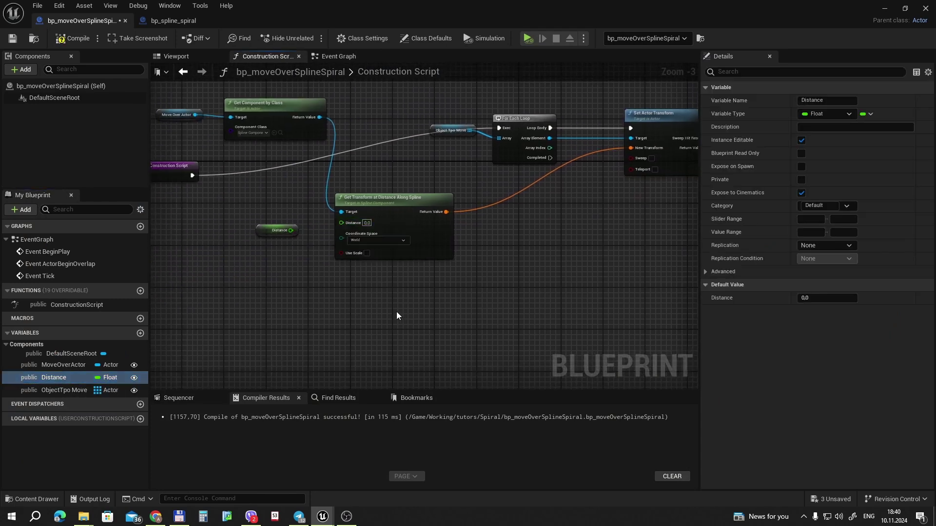
mouse_move(395, 316)
right_mouse_down()
mouse_move(367, 326)
mouse_move(412, 288)
right_mouse_up()
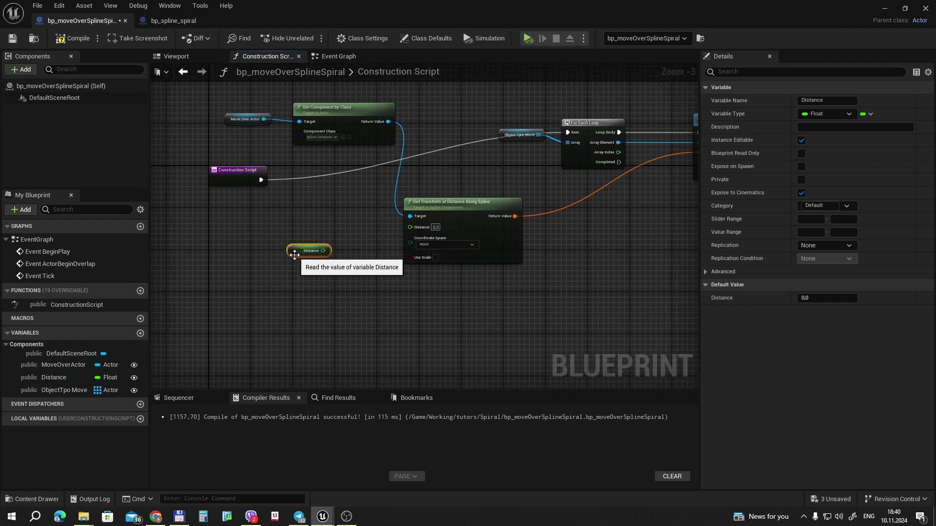
key("Delete")
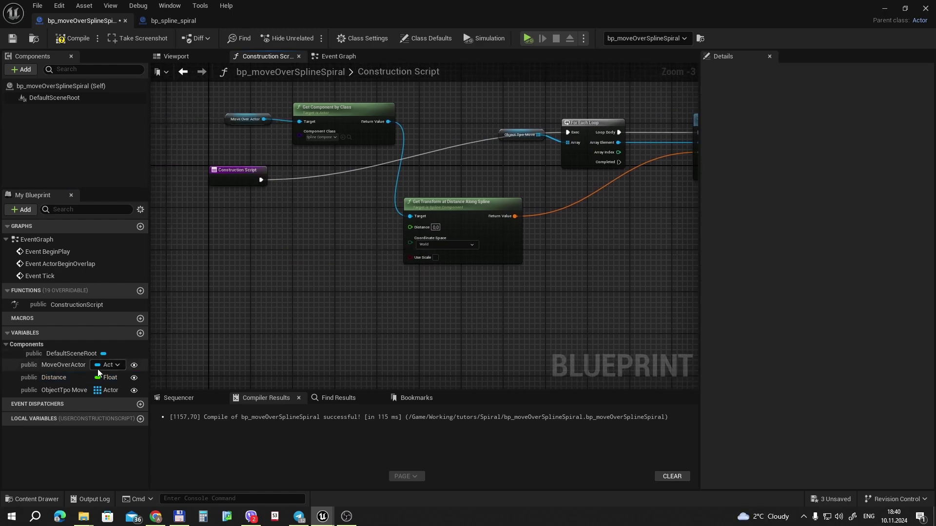
Step: Change Distance to a float array and compile
left_click(54, 377)
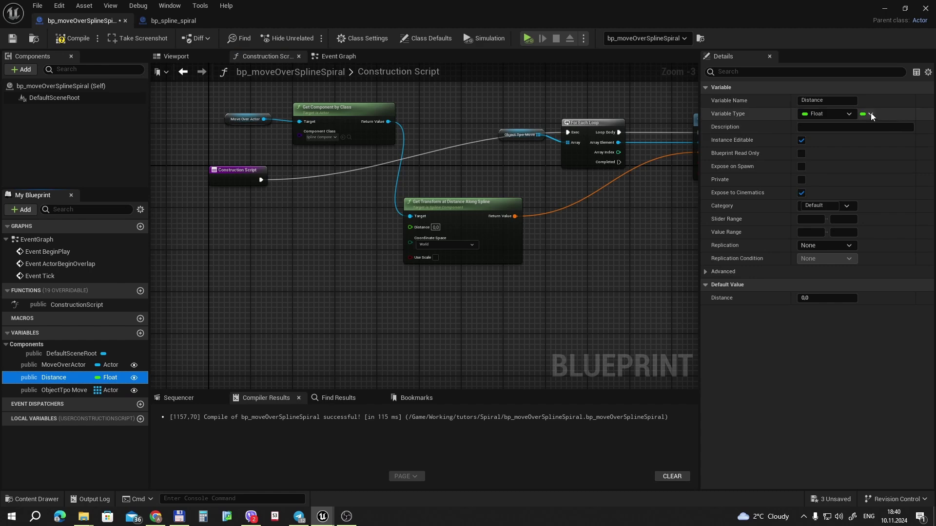
left_click(870, 113)
left_click(862, 143)
left_click(73, 38)
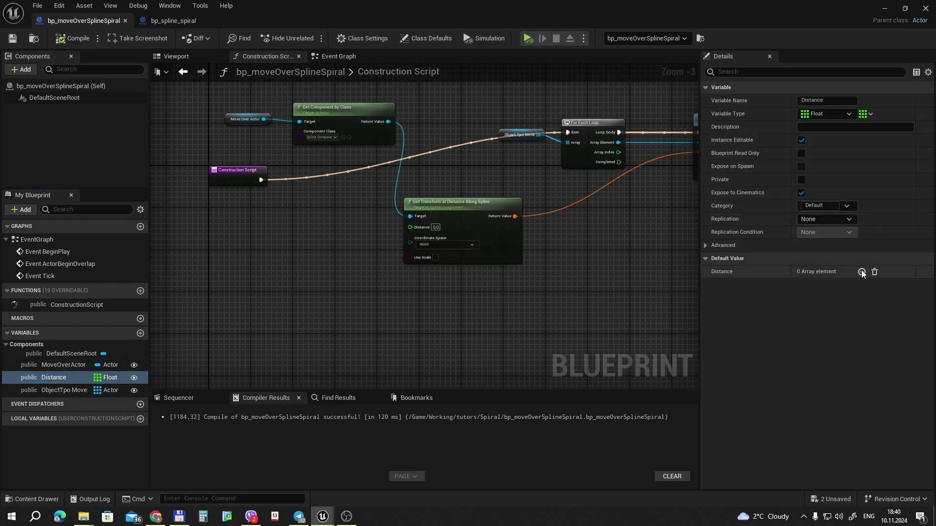
left_click(884, 10)
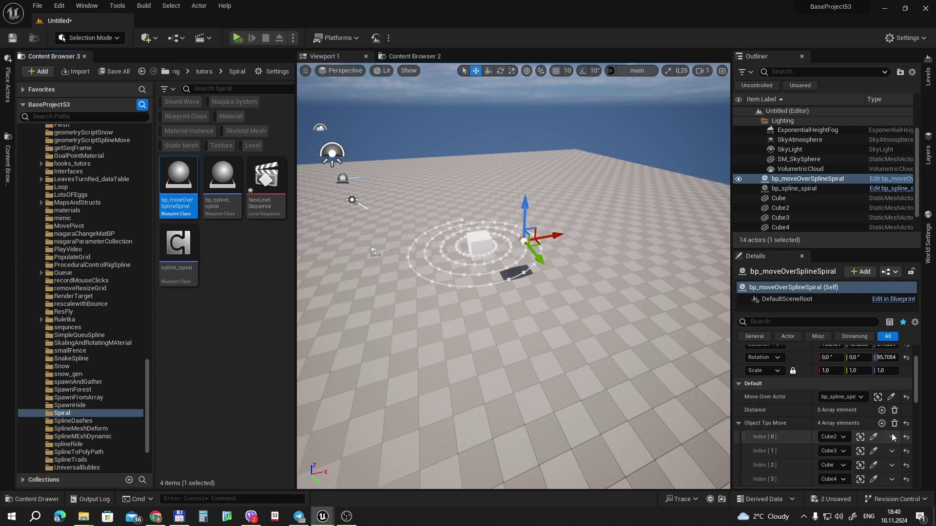
Step: Add four Distance array elements with values 0, 500, 1500 and 2000
left_click(881, 411)
left_click(881, 411)
left_click(881, 411)
left_click(882, 411)
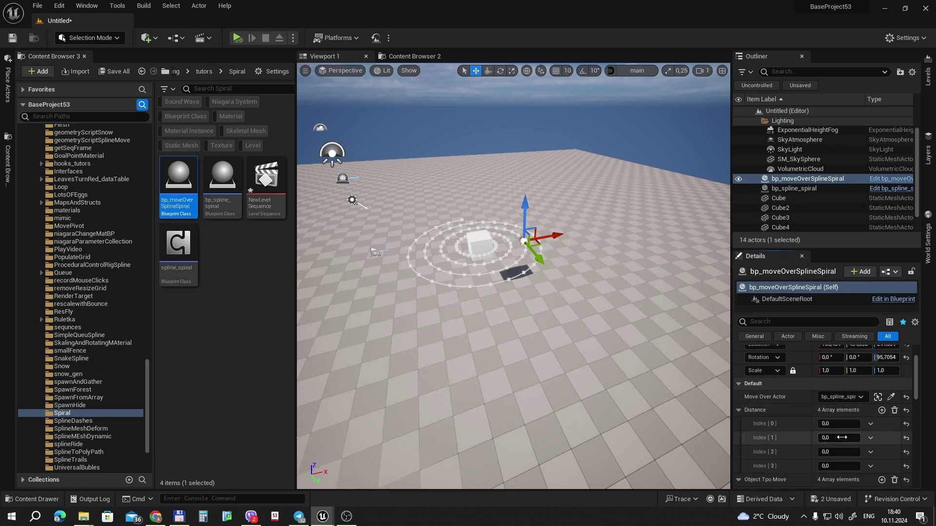
left_click_drag(838, 438, 851, 438)
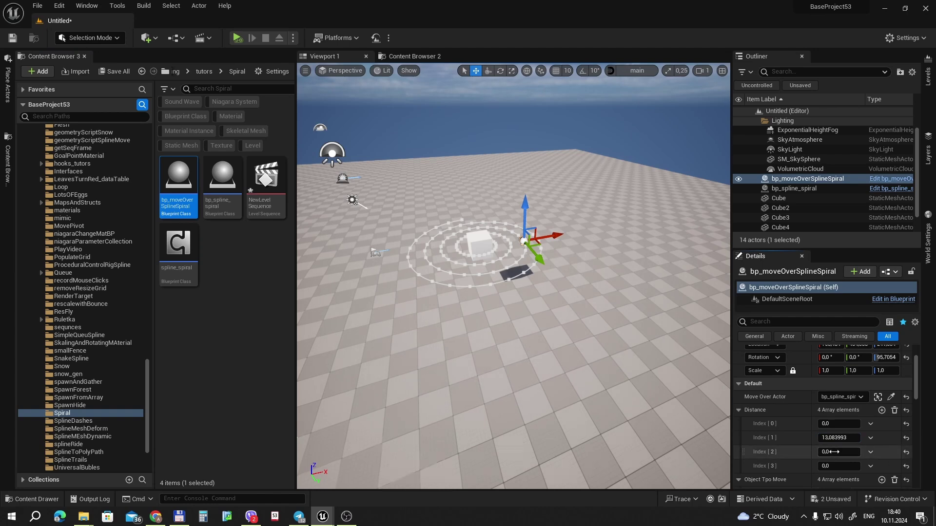
left_click(836, 438)
type("5")
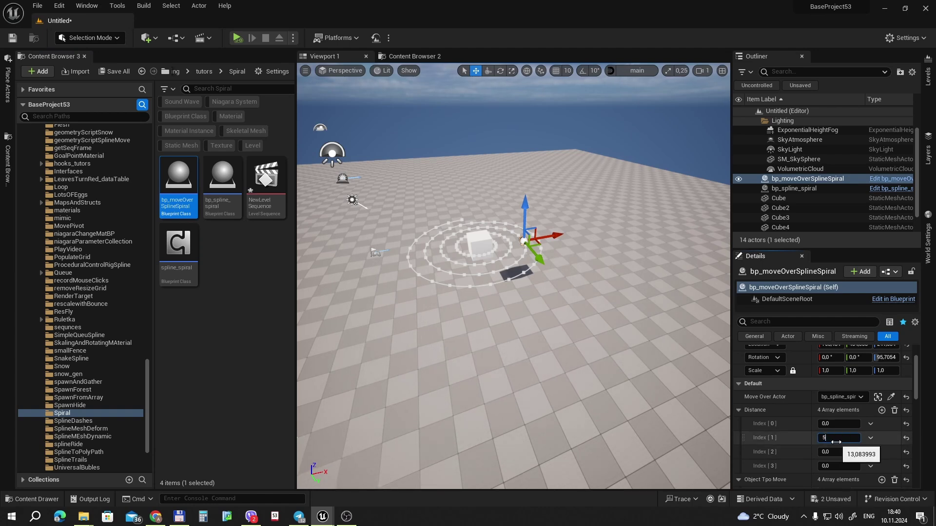
type("00")
key("Tab")
type("15")
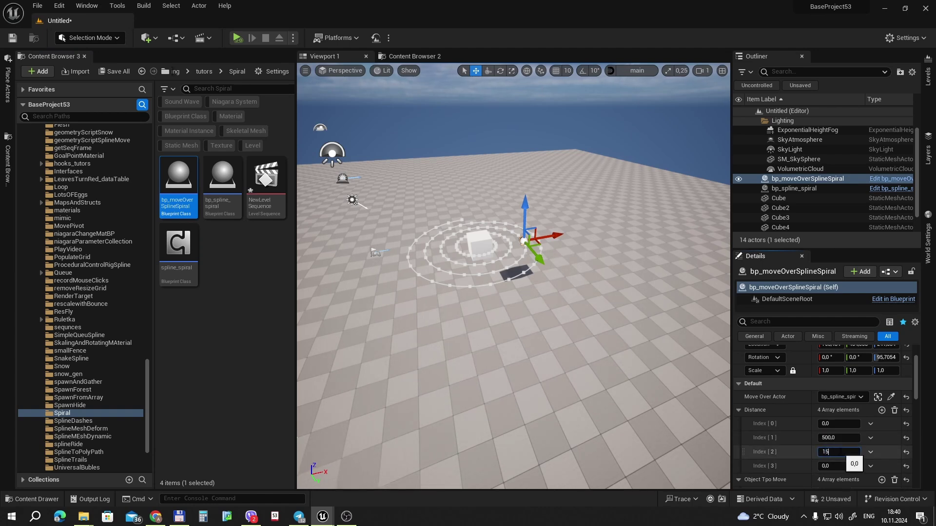
type("00")
key("Return")
type("2000")
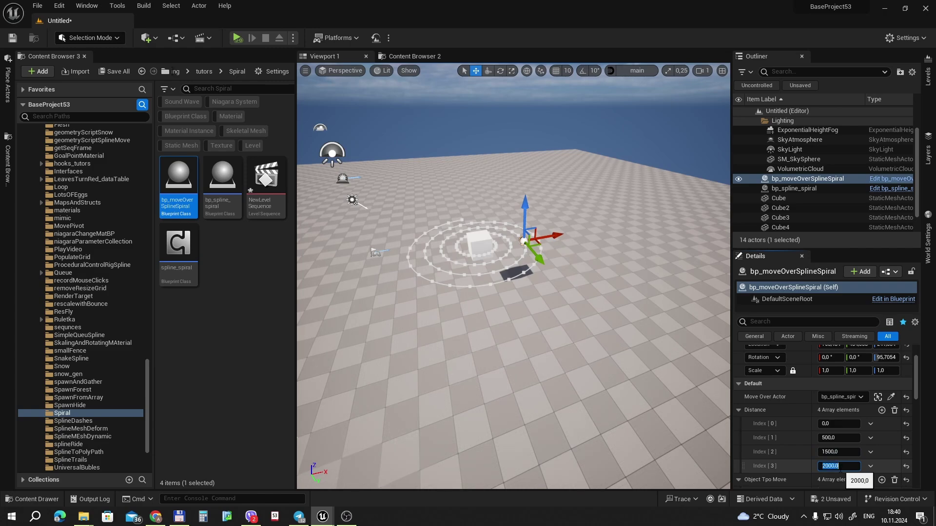
key("alt+Tab")
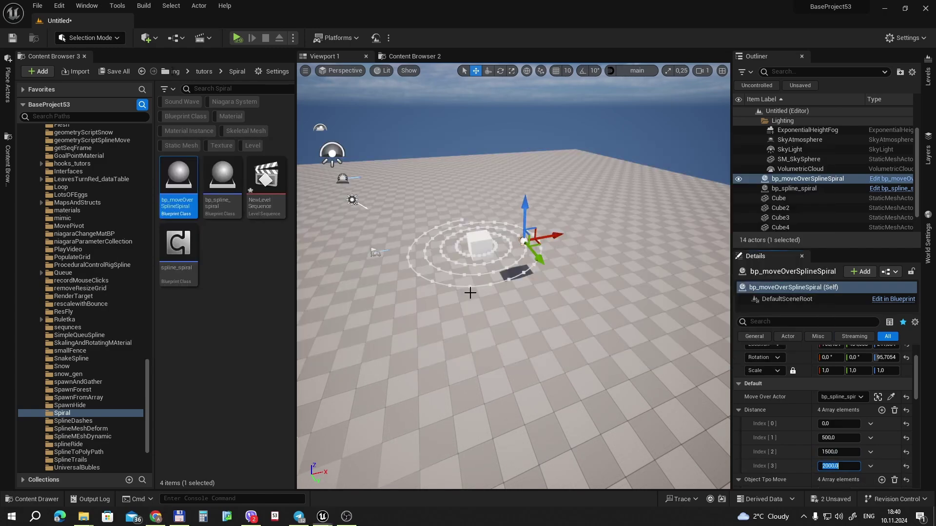
key("alt+Tab")
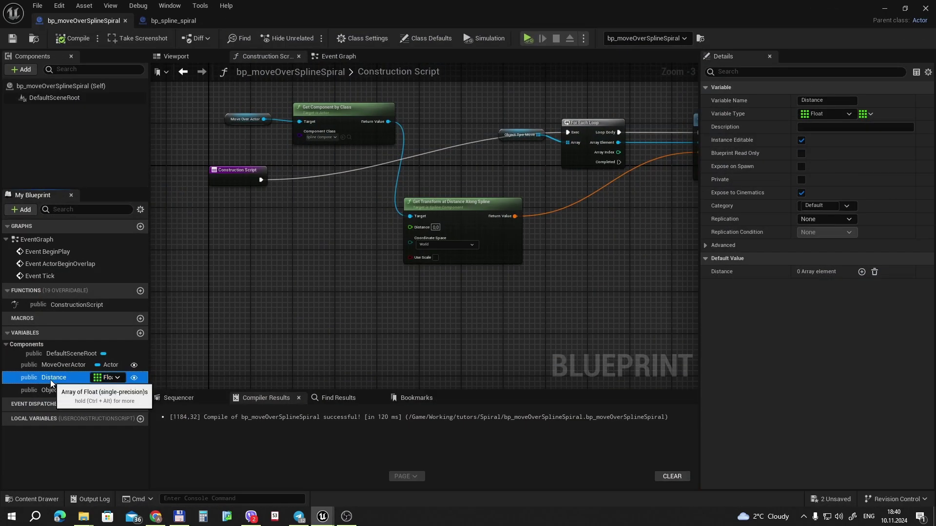
Step: Place a Distance array getter in the Construction Script beside the loop and transform nodes
mouse_move(51, 379)
left_mouse_down()
mouse_move(295, 242)
mouse_move(283, 232)
left_mouse_up()
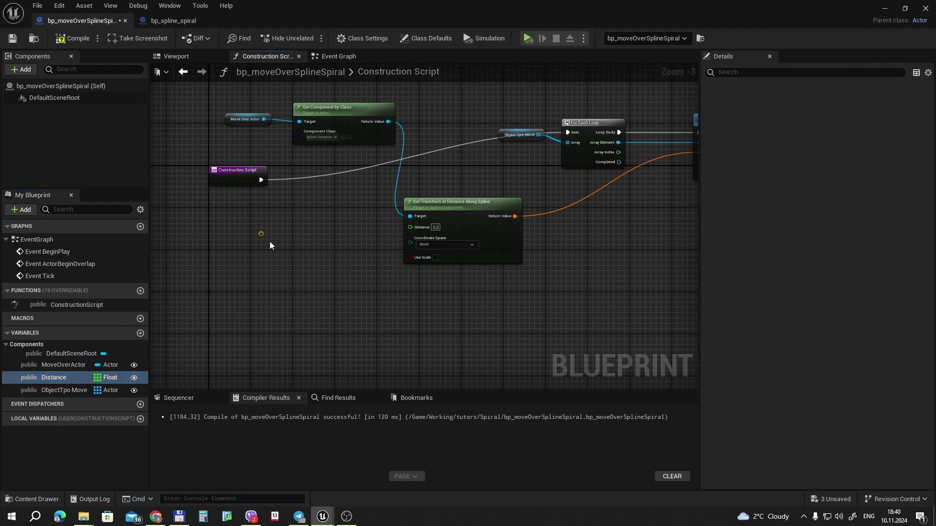
right_click_drag(497, 255, 399, 267)
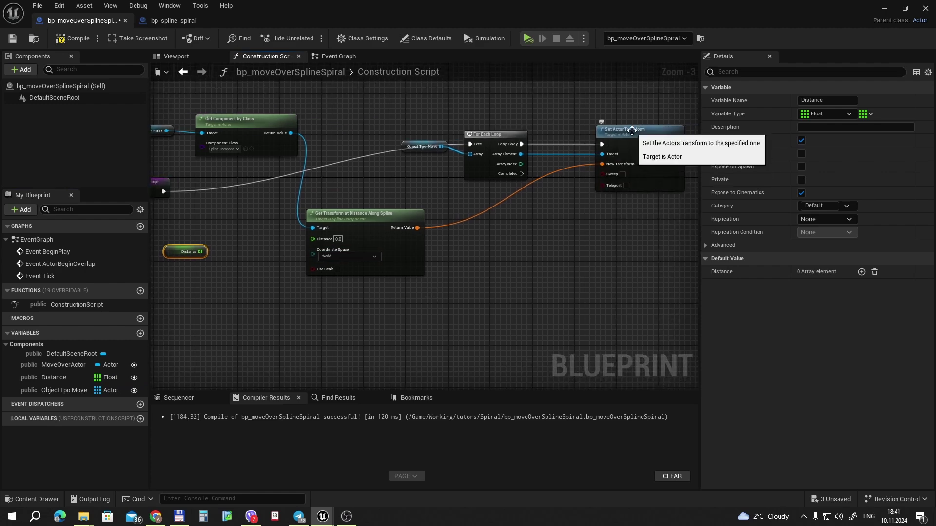
left_click_drag(415, 141, 406, 172)
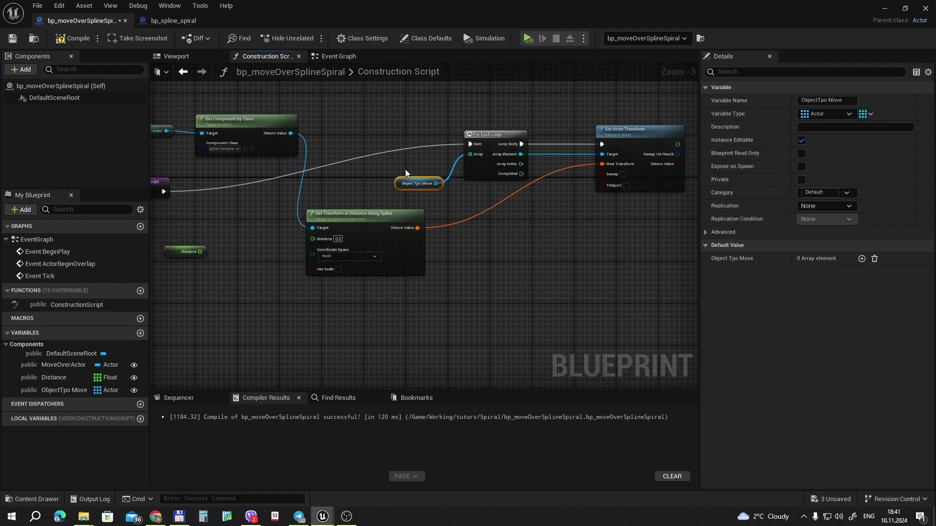
right_click_drag(349, 185, 442, 169)
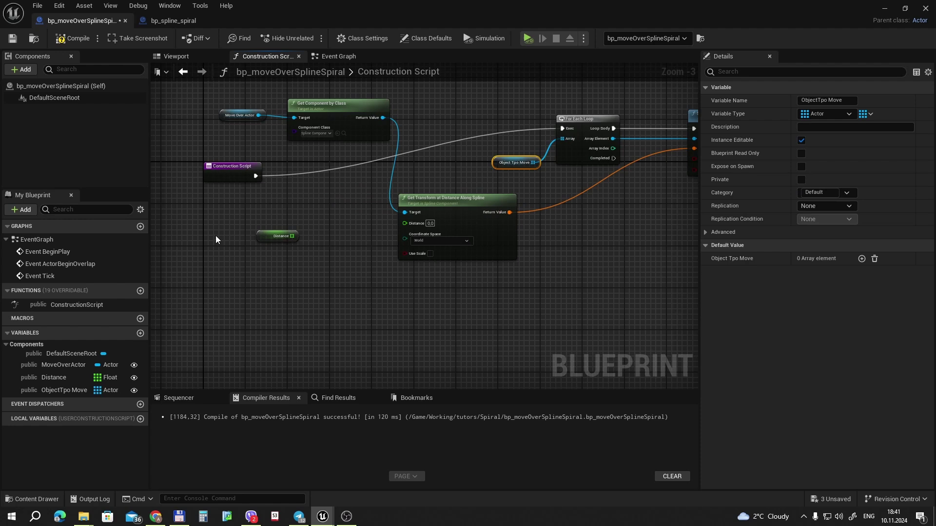
left_click(261, 236)
left_click_drag(262, 235, 257, 237)
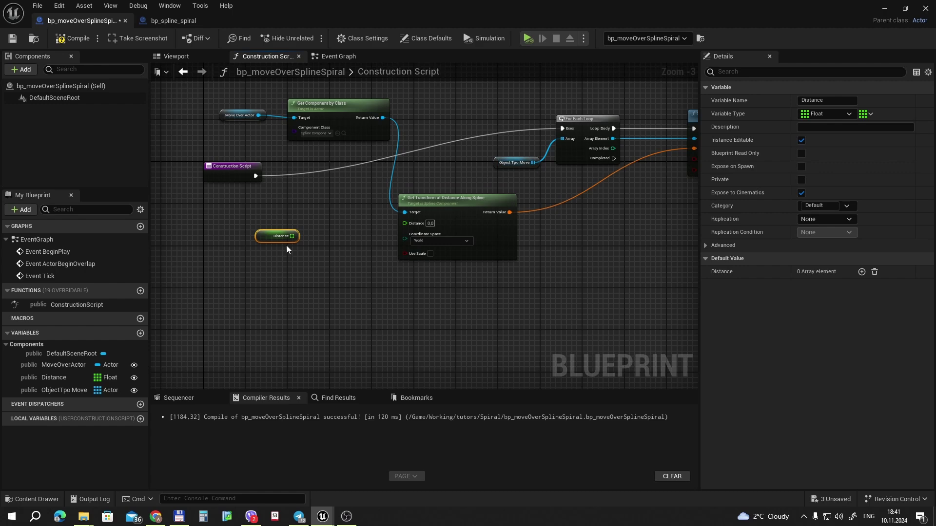
Step: Add a Get (a ref) node reading Distance at the loop's Array Index into the spline Distance input, and compile
left_click_drag(292, 236, 314, 238)
type("get")
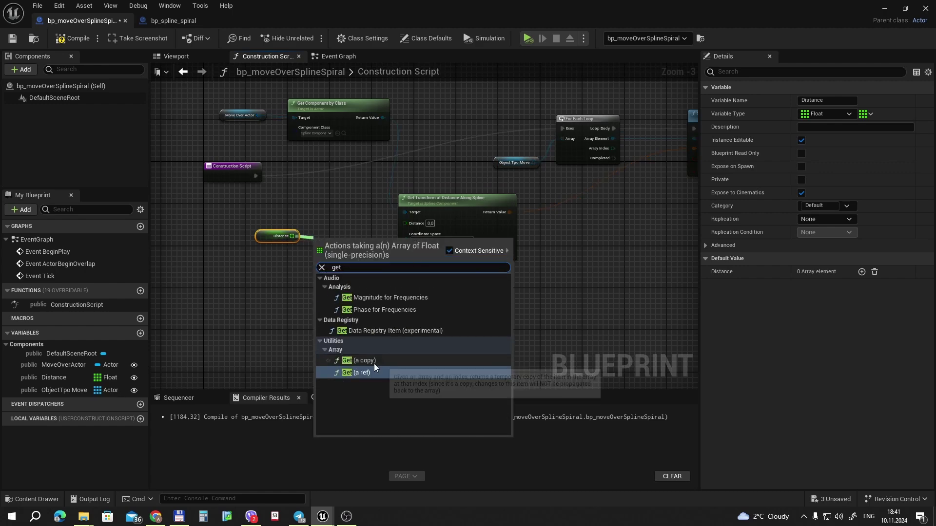
left_click(374, 372)
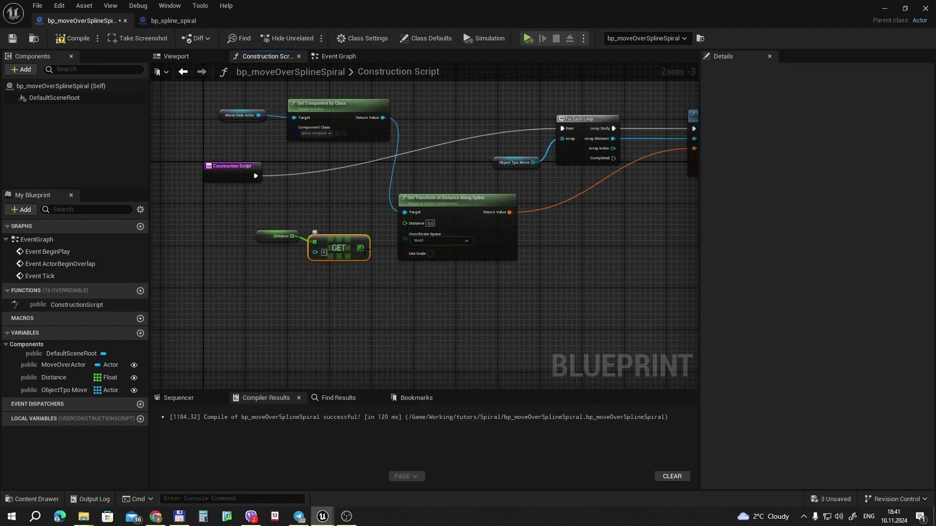
left_click_drag(361, 248, 405, 222)
left_click_drag(614, 148, 316, 253)
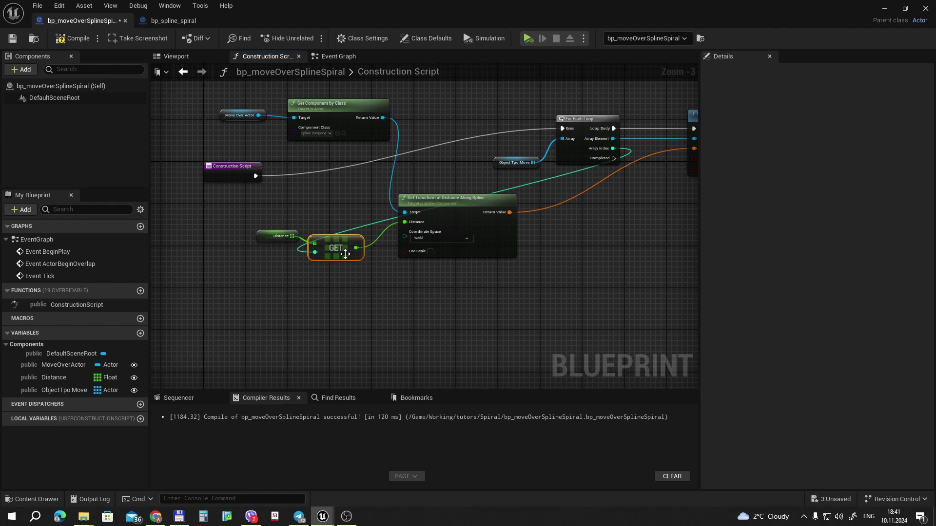
left_click(68, 38)
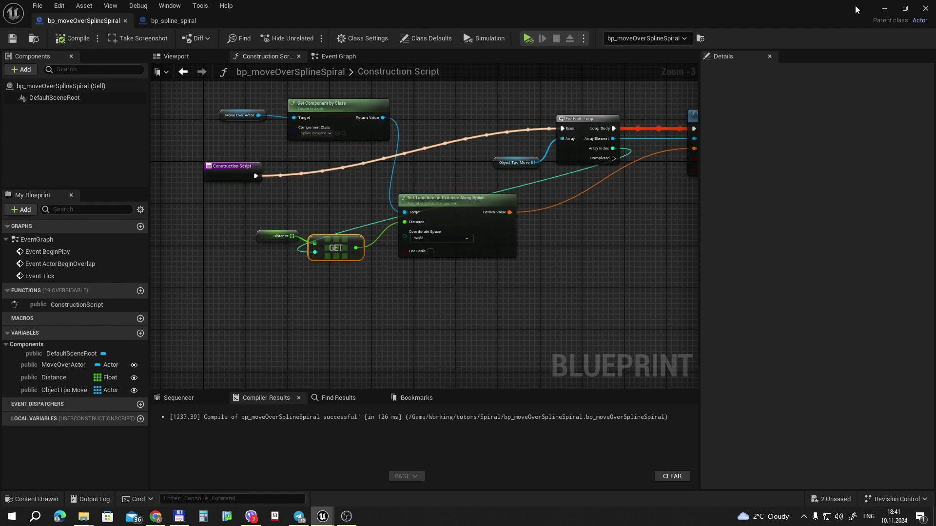
Step: Back in the level, try Distance values (e.g. 0,03) on the spiral cubes, then open NewLevelSequence
left_click(885, 8)
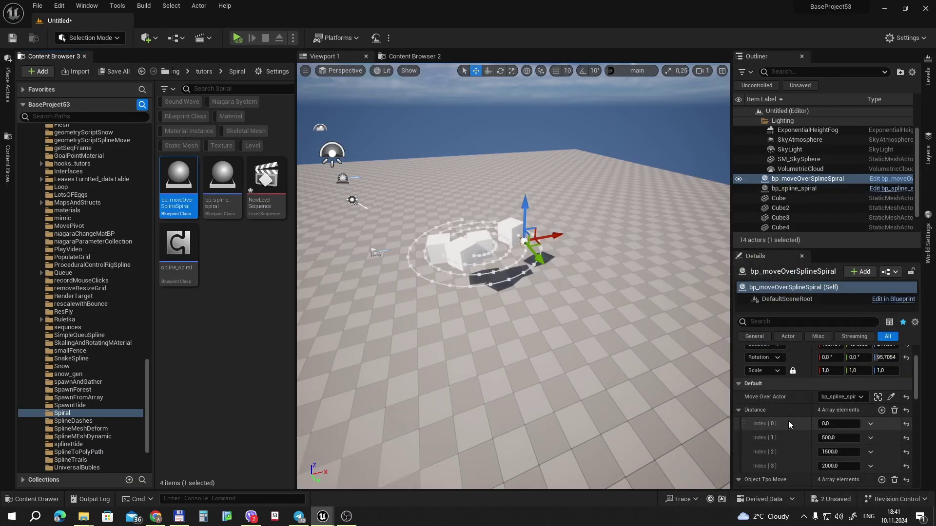
left_click(839, 423)
type("0,03")
mouse_move(839, 424)
left_mouse_down()
mouse_move(858, 424)
mouse_move(848, 424)
left_mouse_up()
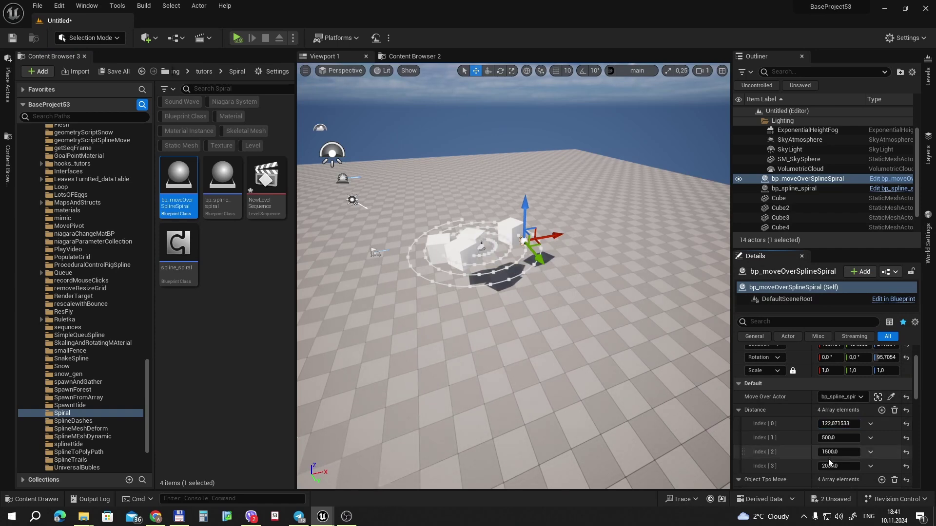
mouse_move(839, 466)
left_mouse_down()
mouse_move(873, 466)
mouse_move(858, 467)
left_mouse_up()
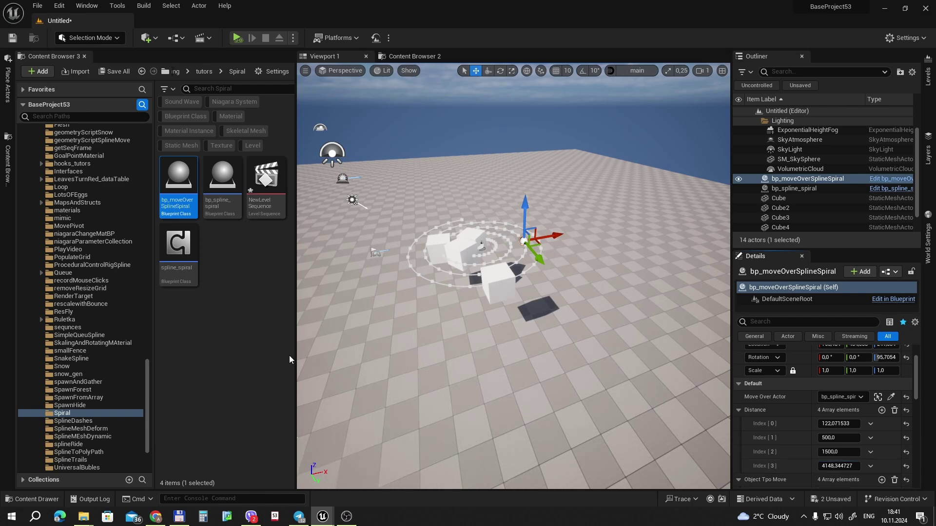
double_click(266, 183)
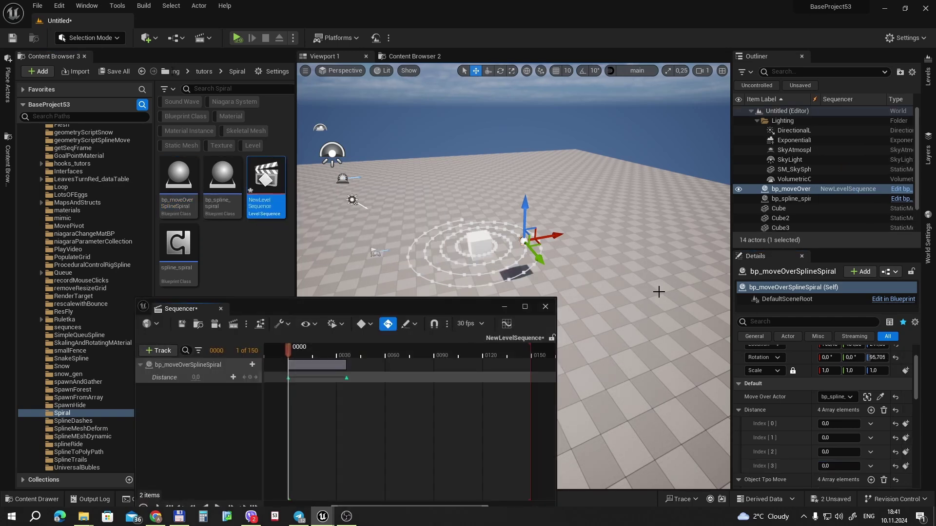
Step: Replace the old Distance track with a Distance [0] track keyed to rise over time
left_click(168, 377)
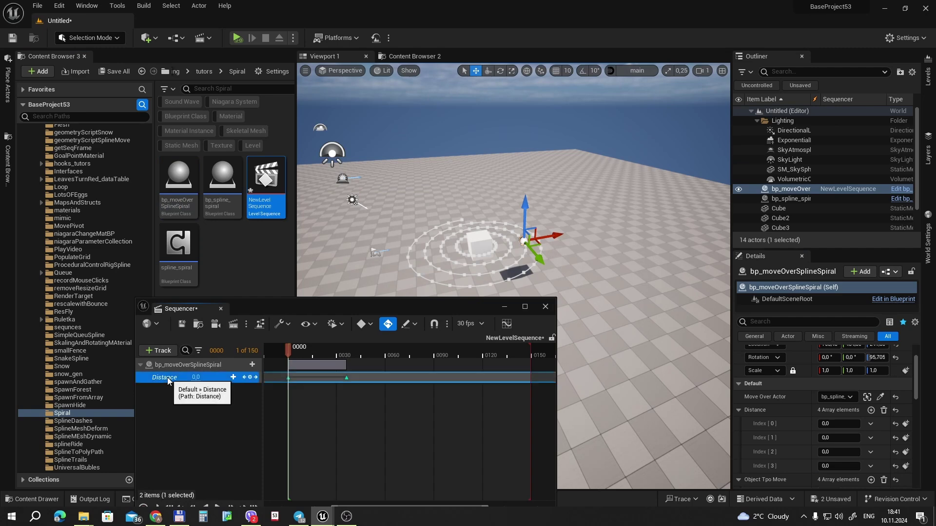
key("Delete")
left_click(252, 364)
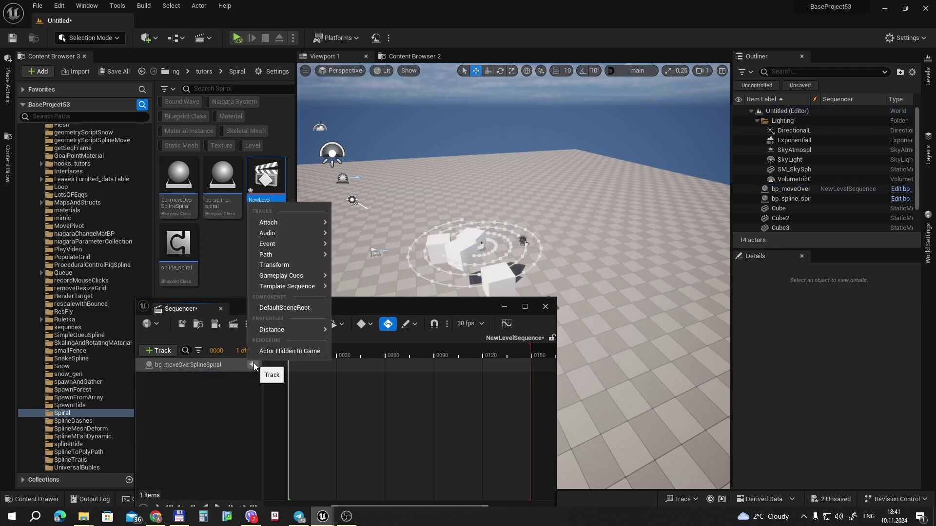
mouse_move(268, 335)
mouse_move(387, 336)
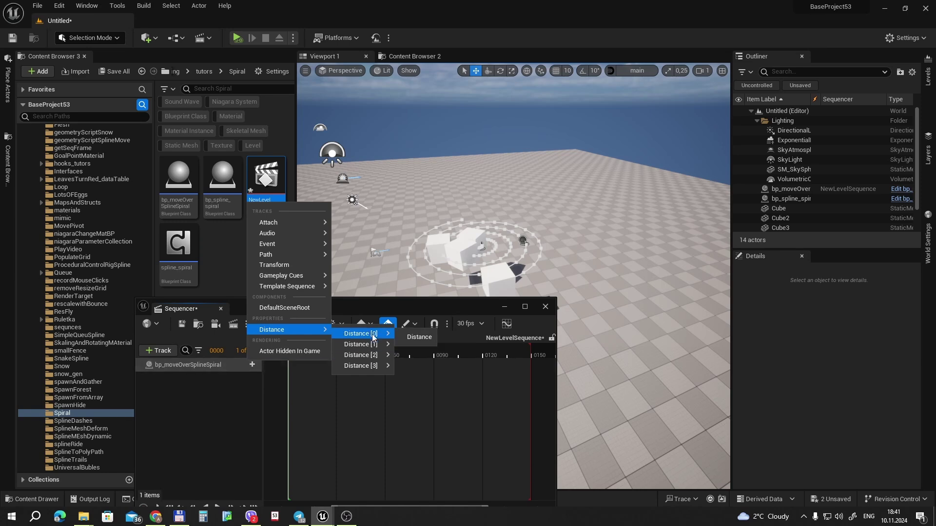
left_click(424, 337)
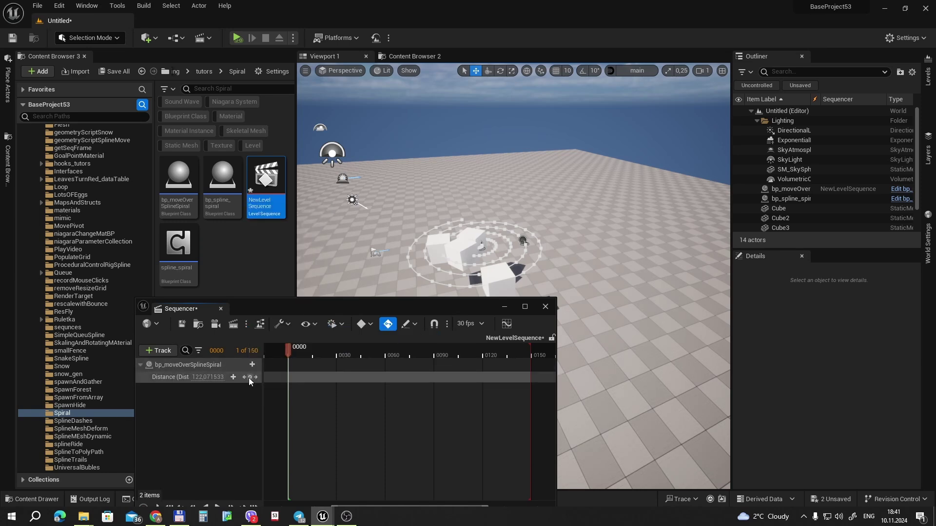
left_click_drag(322, 359, 335, 359)
mouse_move(208, 377)
left_mouse_down()
mouse_move(254, 377)
mouse_move(218, 377)
left_mouse_up()
left_click_drag(334, 349, 296, 352)
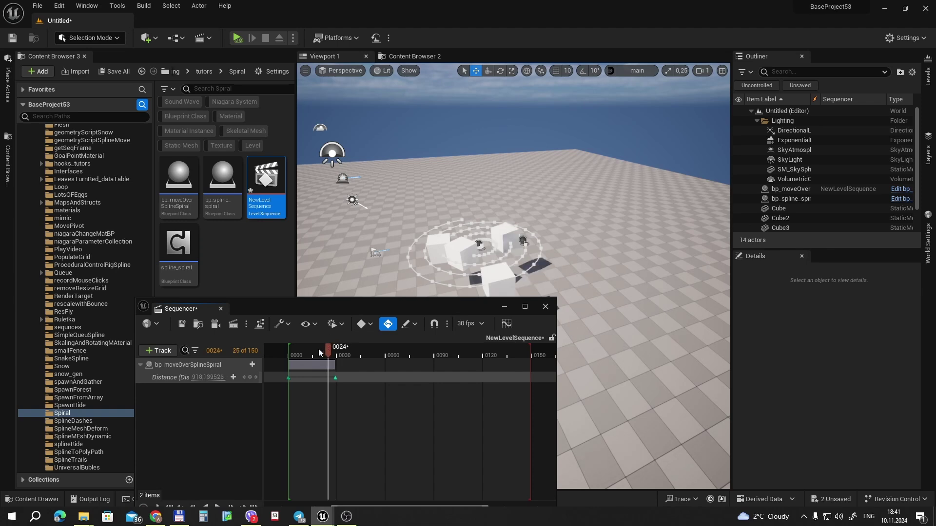
Step: Add a Distance [1] track keyed from 500 at frame 5 to 2277.138916 at frame 24
left_click(252, 366)
mouse_move(289, 329)
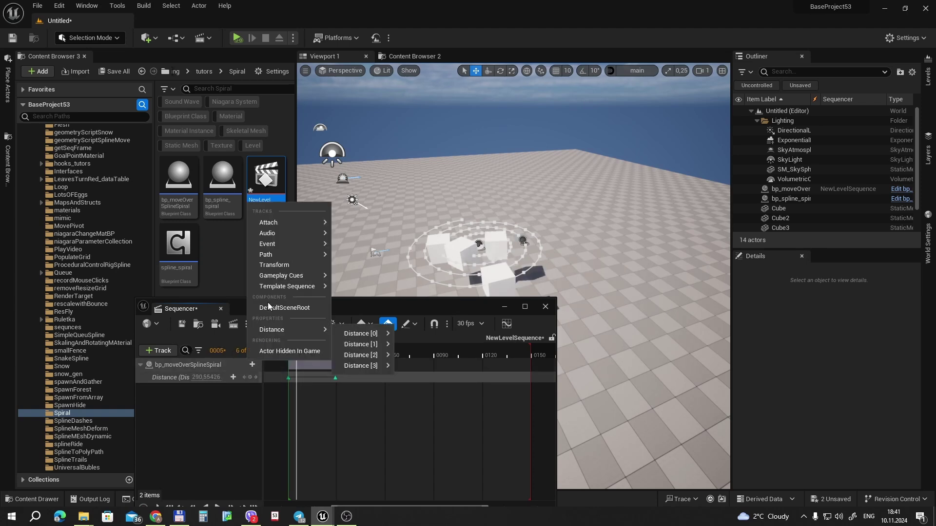
mouse_move(361, 345)
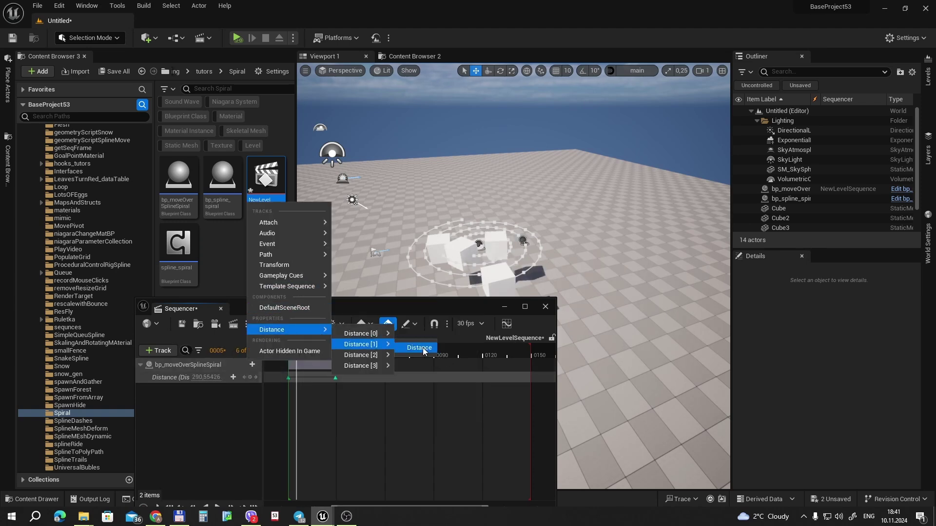
left_click(420, 348)
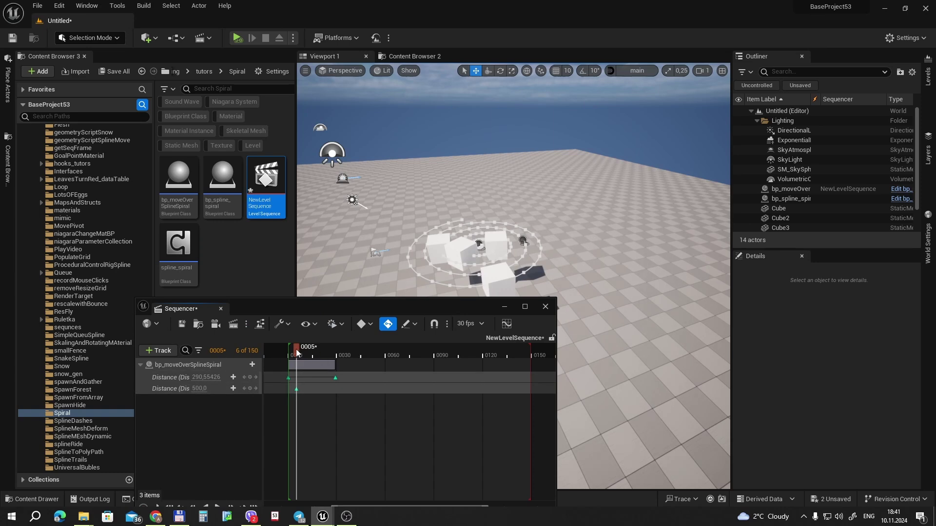
left_click_drag(297, 352, 328, 352)
left_click_drag(204, 389, 243, 388)
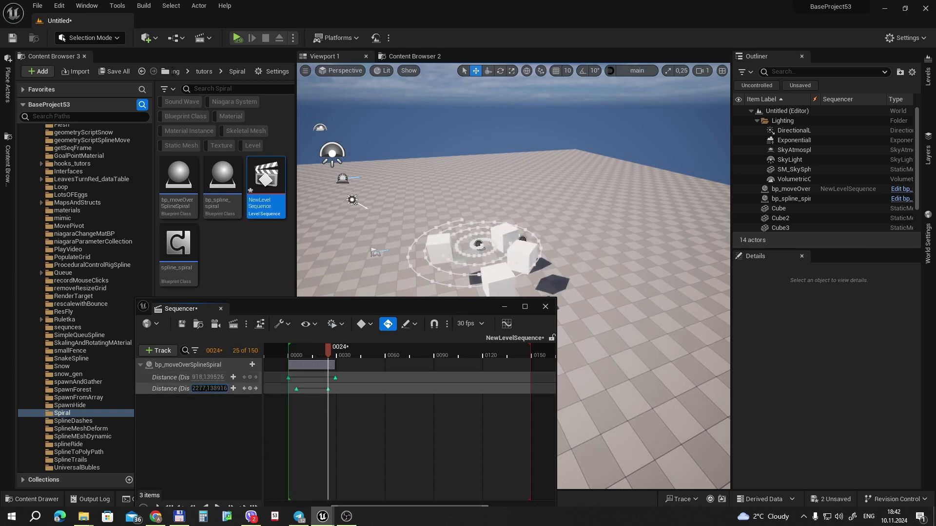
left_click_drag(327, 352, 306, 361)
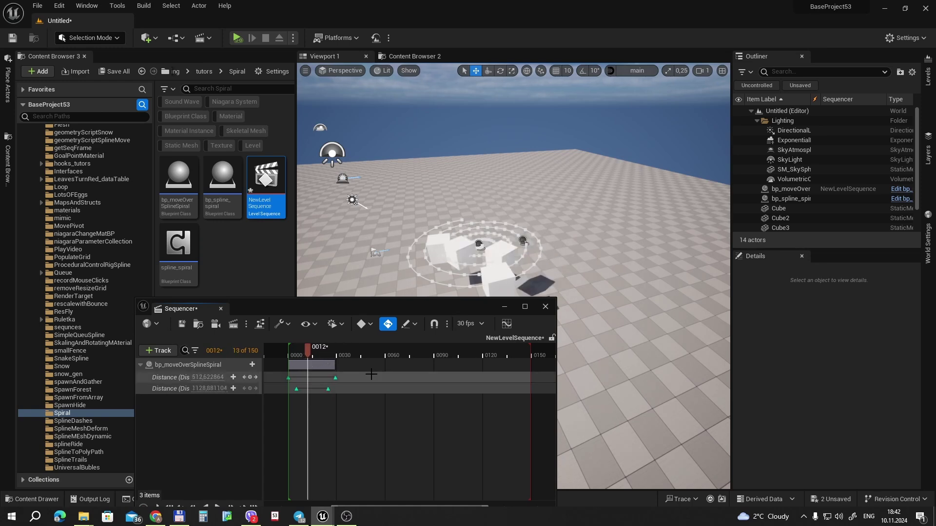